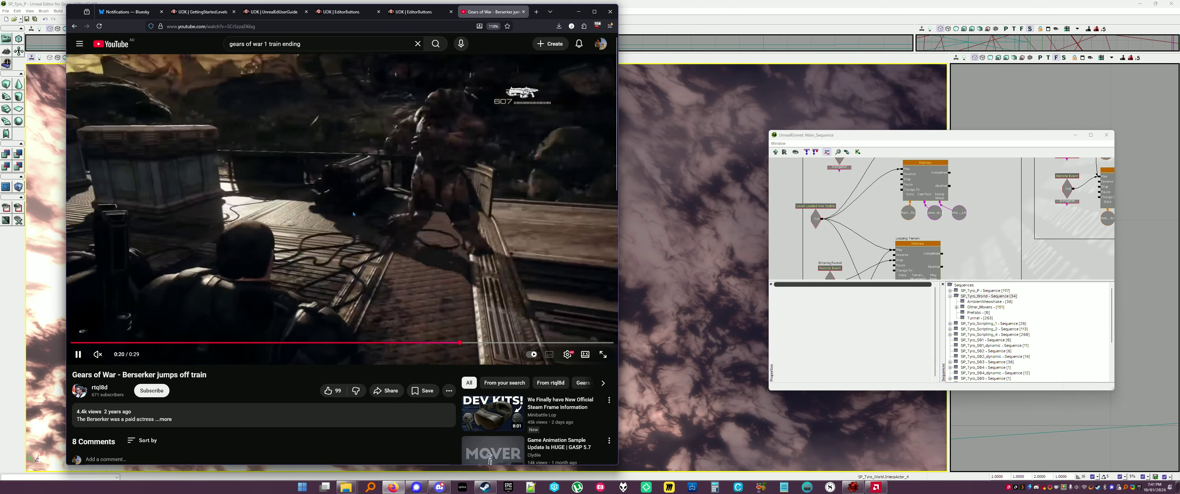
# Pause the Gears of War train video, switch to the Unreal Editor and view the road surface beside the train
pyautogui.click(378, 213)
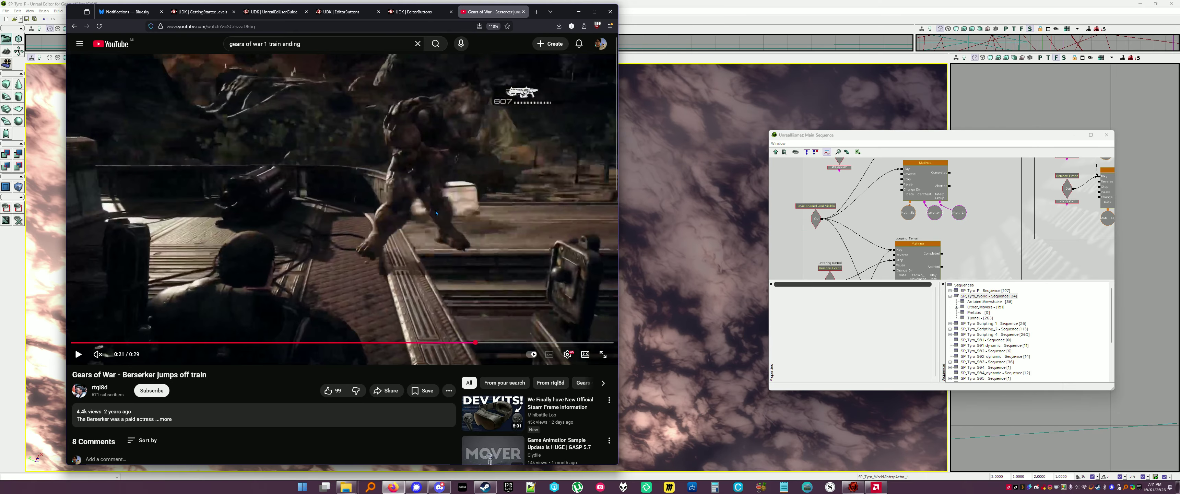
pyautogui.click(733, 11)
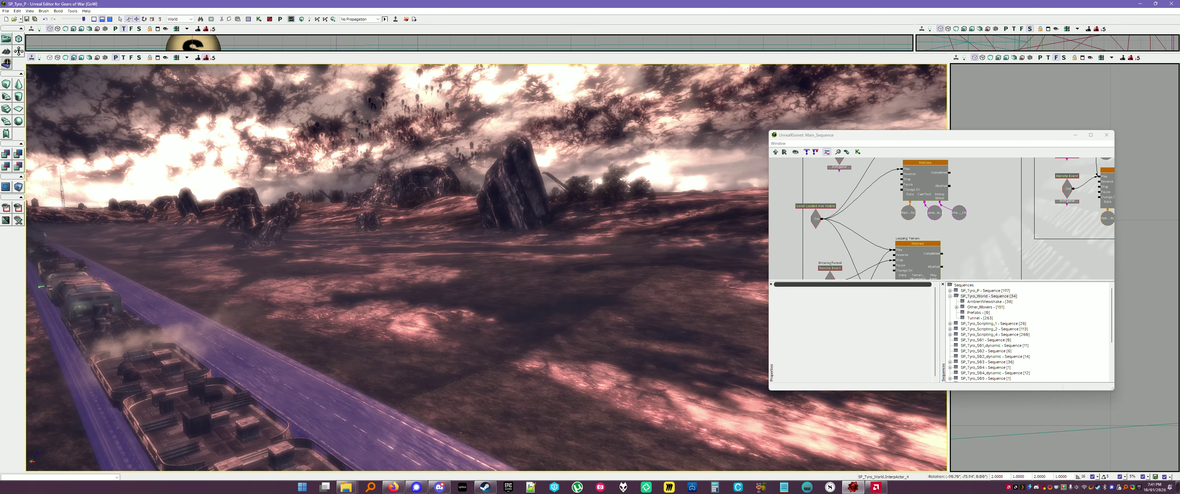
pyautogui.moveTo(486, 268); pyautogui.dragTo(940, 212, button='right')
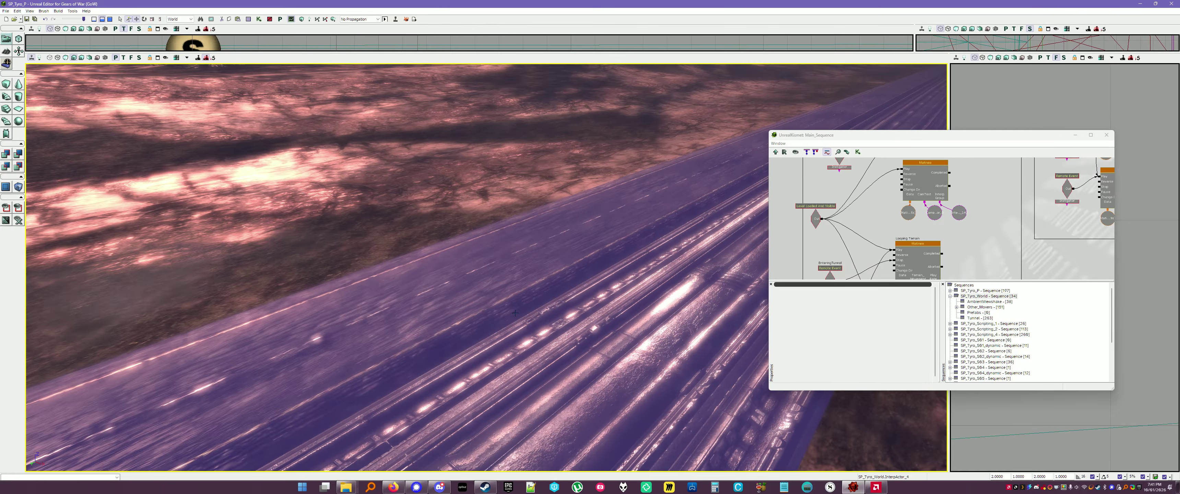
pyautogui.moveTo(515, 313); pyautogui.dragTo(483, 282, button='right')
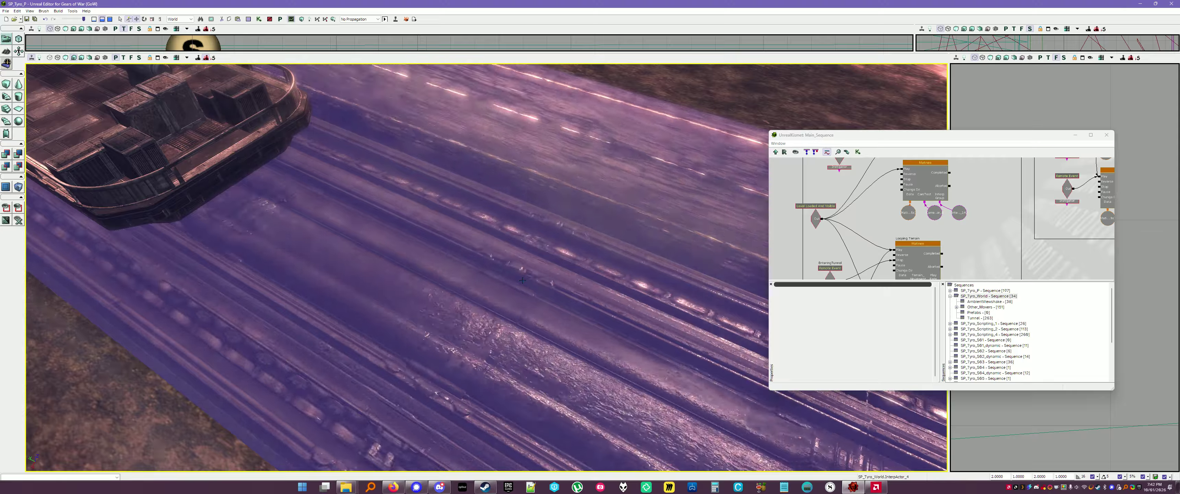
# Open the properties of the road actor beside the train and locate its first assigned material in the Generic browser
pyautogui.doubleClick(492, 269)
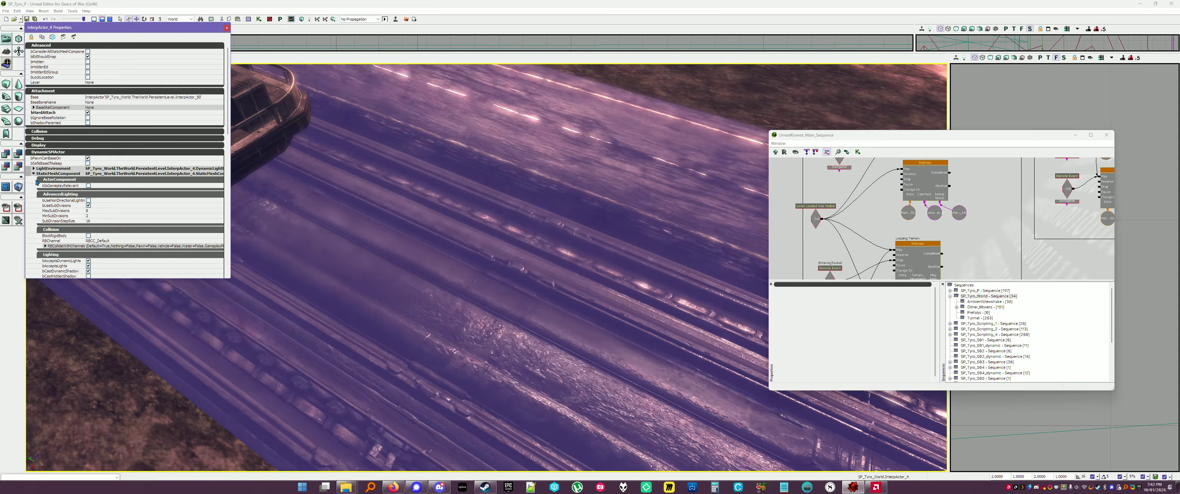
pyautogui.scroll(-3, 62, 176)
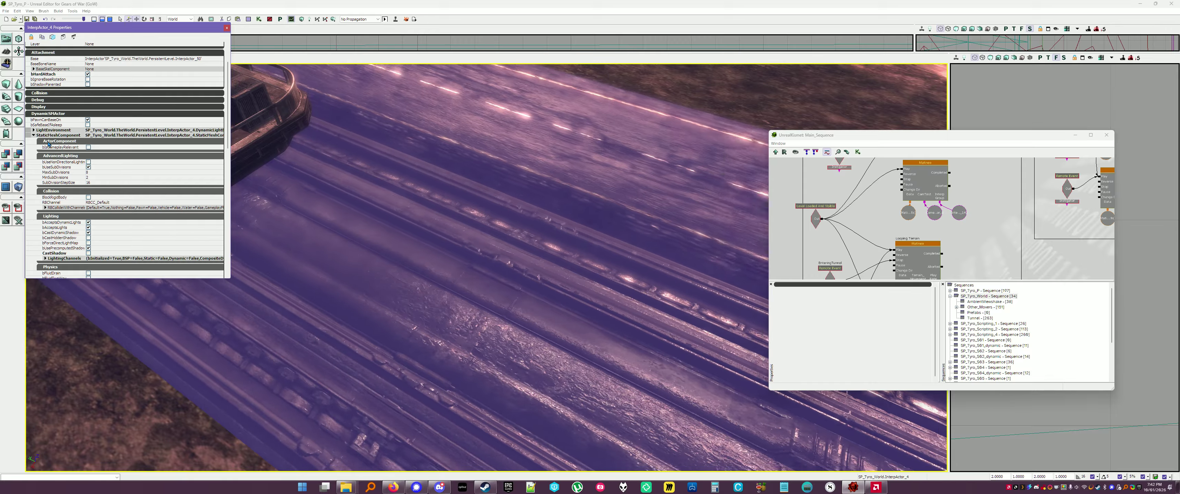
pyautogui.scroll(-10, 70, 47)
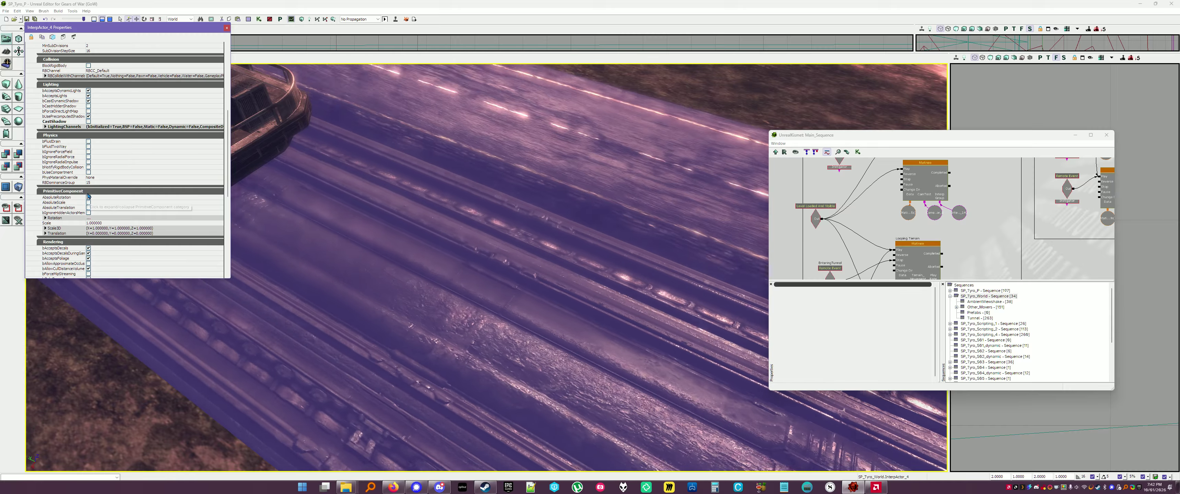
pyautogui.scroll(-8, 105, 184)
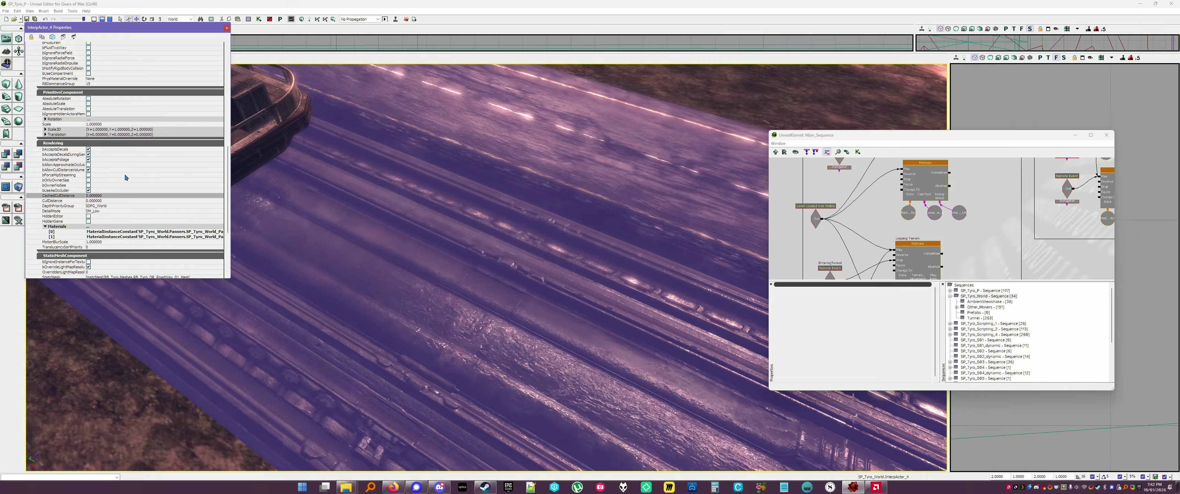
pyautogui.scroll(-3, 122, 162)
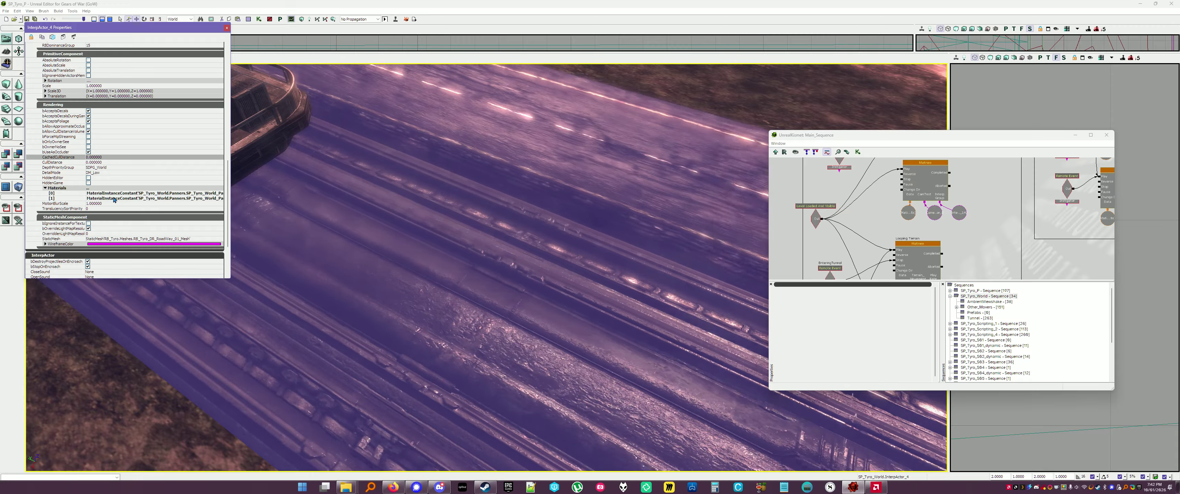
pyautogui.click(137, 192)
pyautogui.click(200, 193)
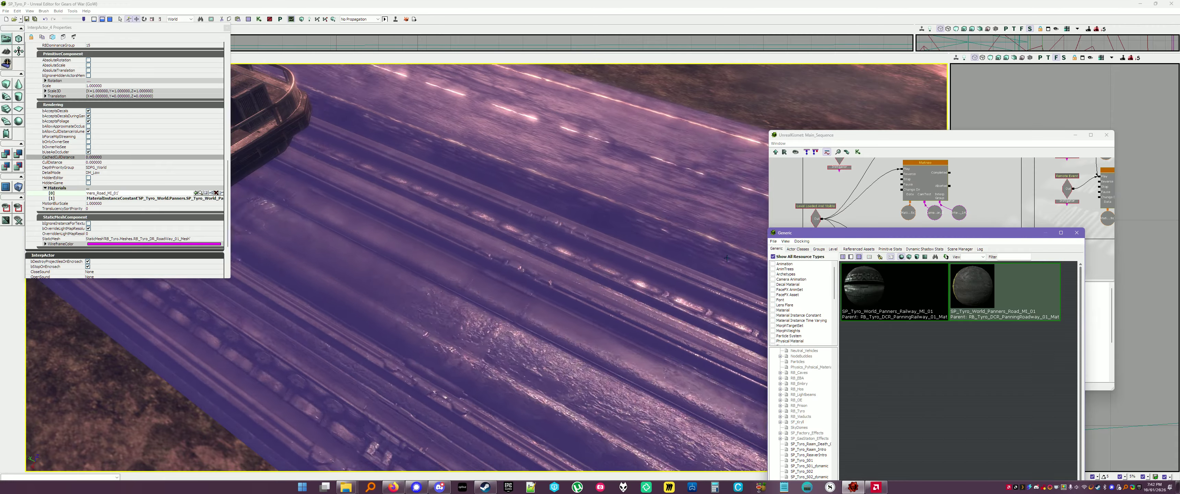
# Preview the material instances SP_Tyro_World_Panners_Road_MI_01 and SP_Tyro_World_Panners_Railway_MI_01 in the Material Instance Editor, closing each one
pyautogui.doubleClick(999, 292)
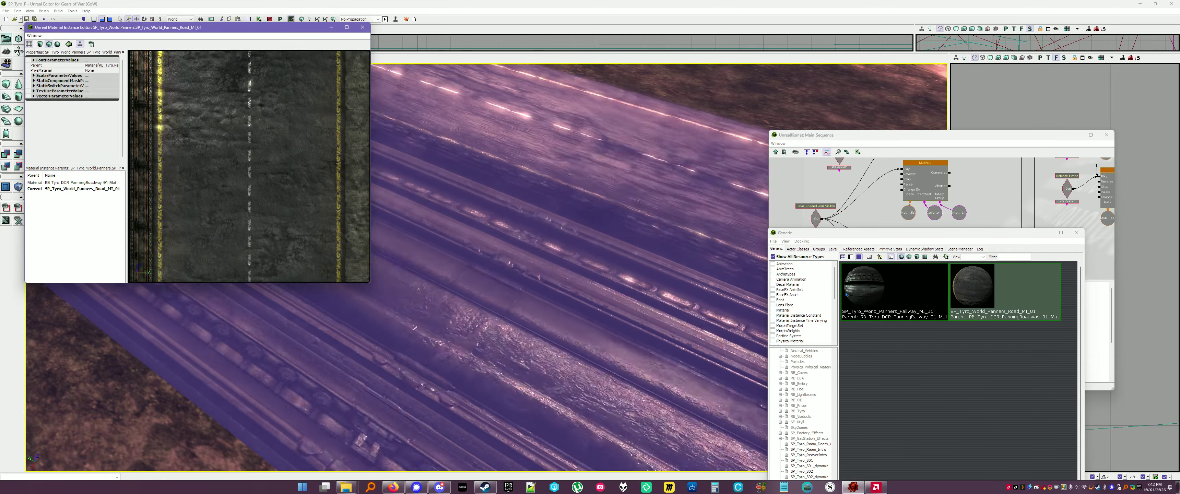
pyautogui.moveTo(275, 176); pyautogui.dragTo(321, 128)
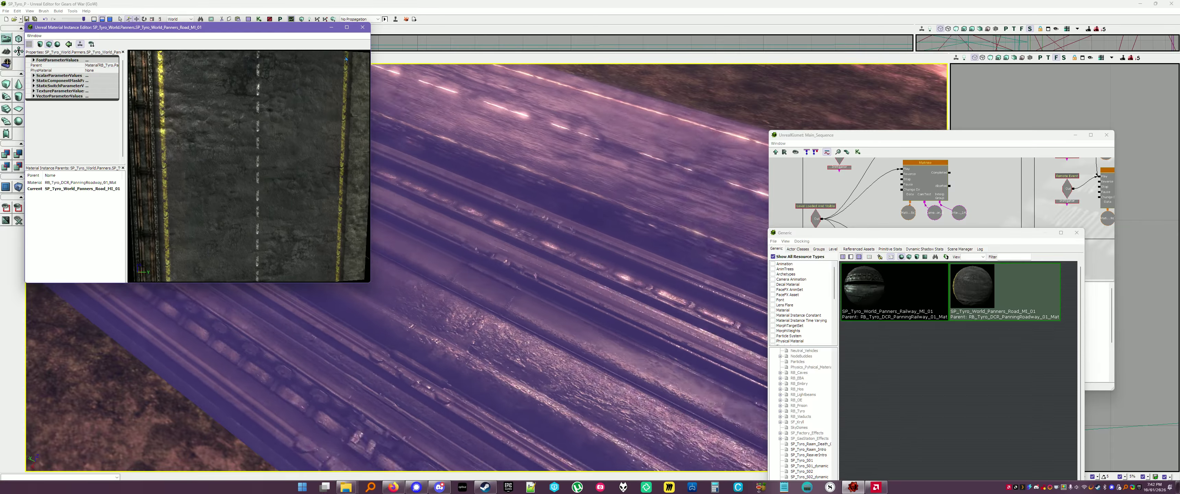
pyautogui.click(362, 28)
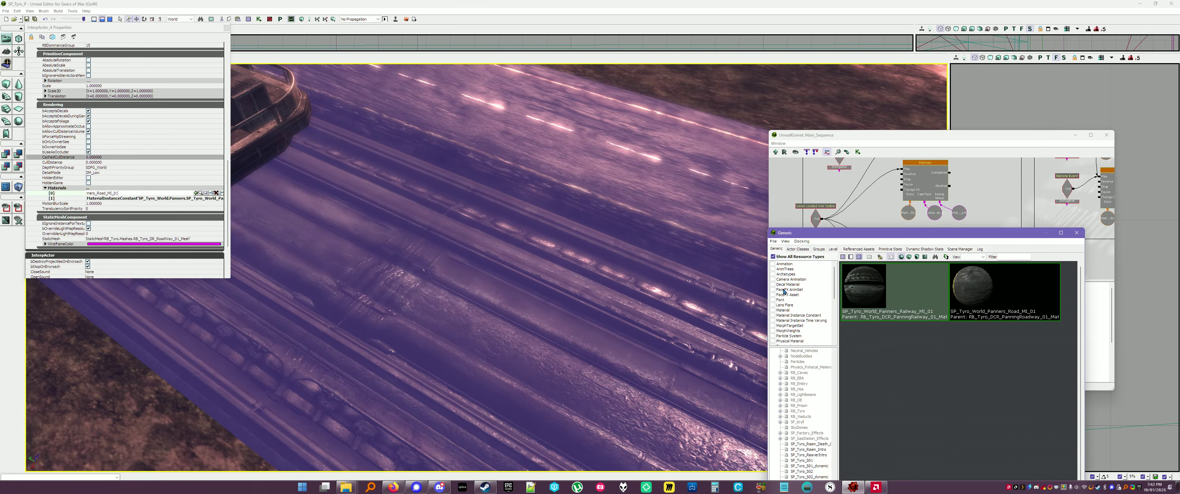
pyautogui.doubleClick(870, 291)
pyautogui.moveTo(257, 160); pyautogui.dragTo(243, 179)
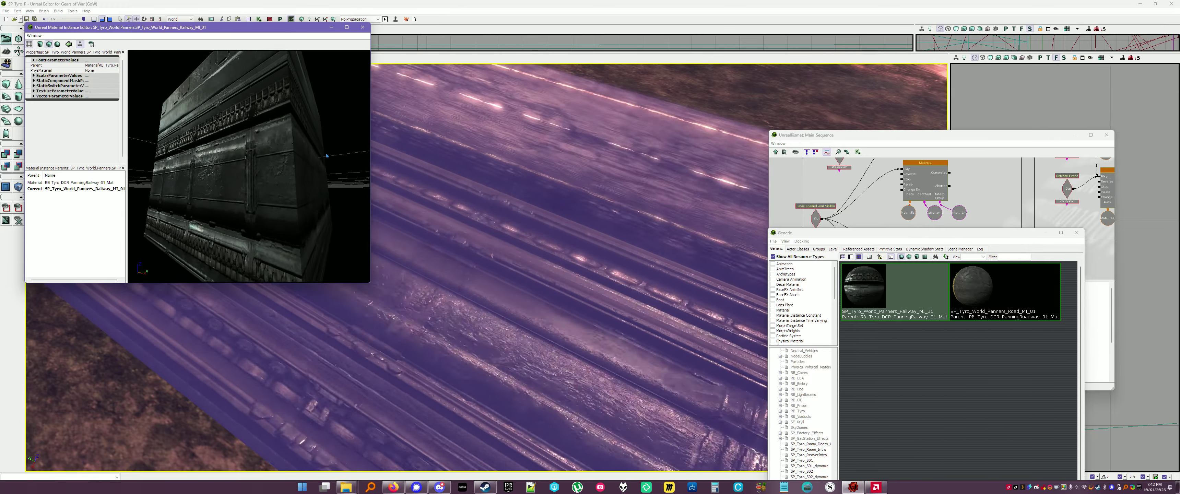
pyautogui.click(362, 27)
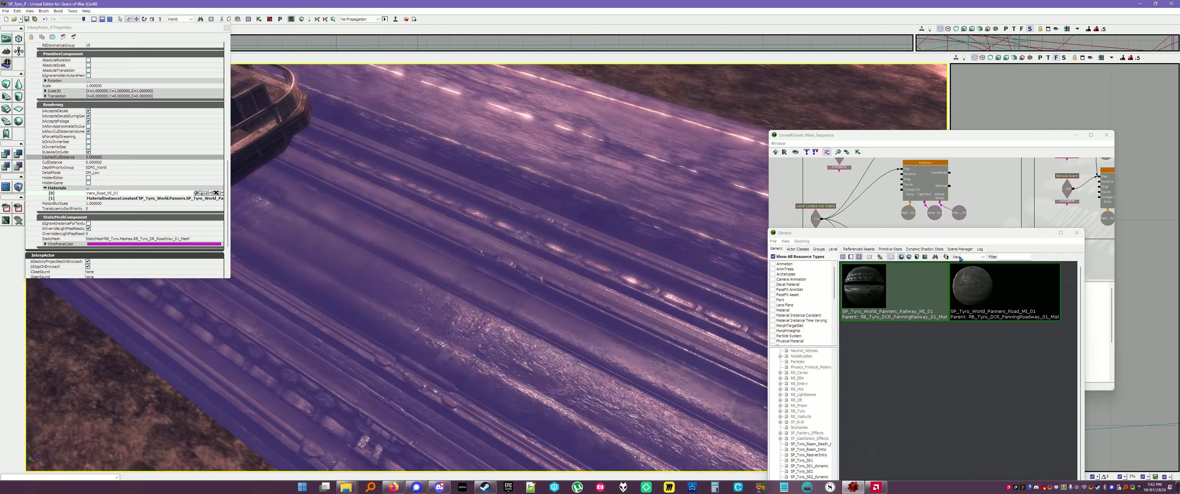
# View the sky and terrain beside the road, and close the road actor's properties and the Generic browser
pyautogui.moveTo(596, 247); pyautogui.dragTo(618, 142, button='right')
pyautogui.moveTo(664, 339); pyautogui.dragTo(616, 303, button='right')
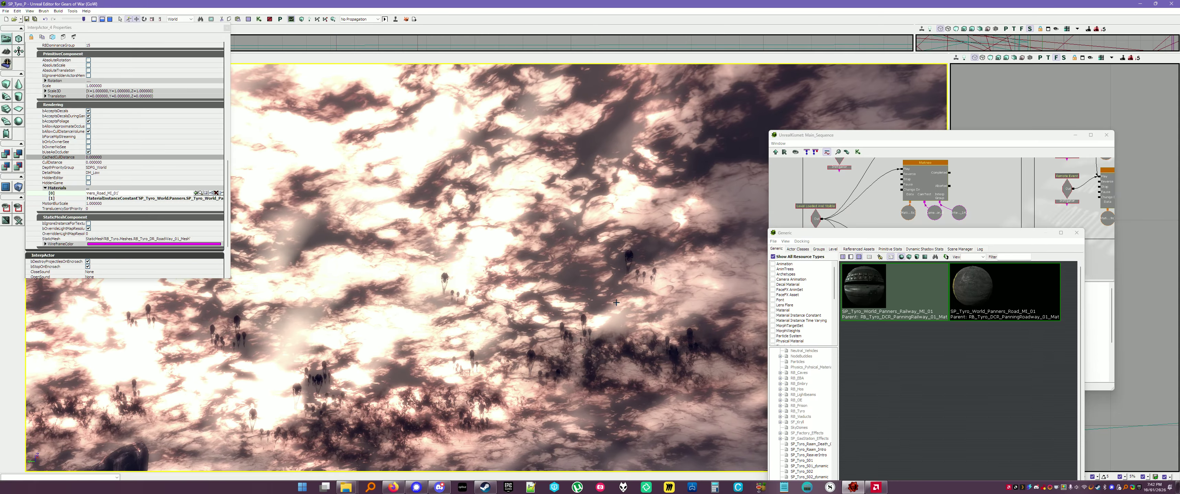
pyautogui.moveTo(447, 322); pyautogui.dragTo(447, 362, button='right')
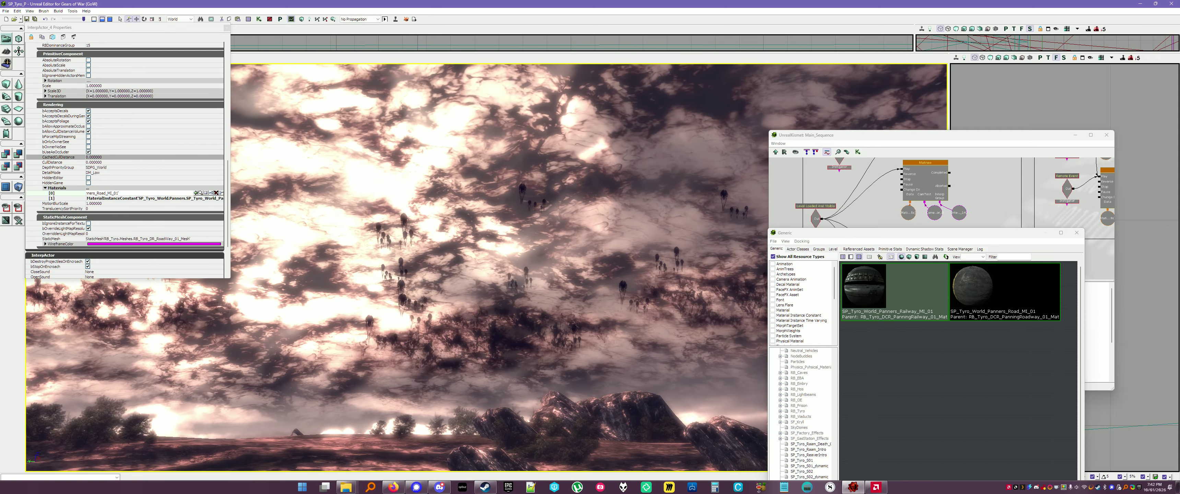
pyautogui.moveTo(502, 260)
pyautogui.mouseDown(button='right')
pyautogui.moveTo(502, 317)
pyautogui.moveTo(523, 254)
pyautogui.mouseUp(button='right')
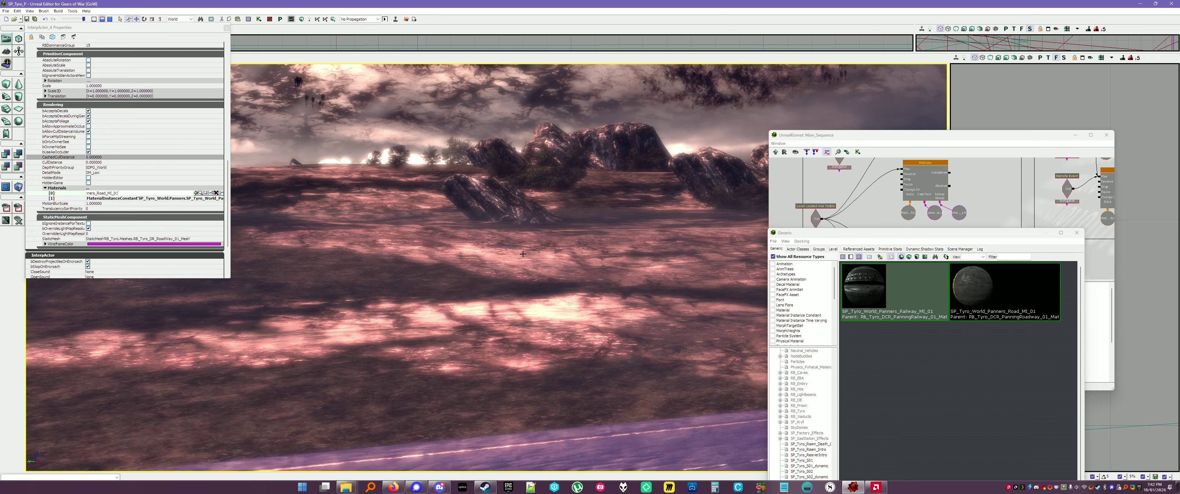
pyautogui.click(227, 28)
pyautogui.moveTo(889, 233); pyautogui.dragTo(583, 283)
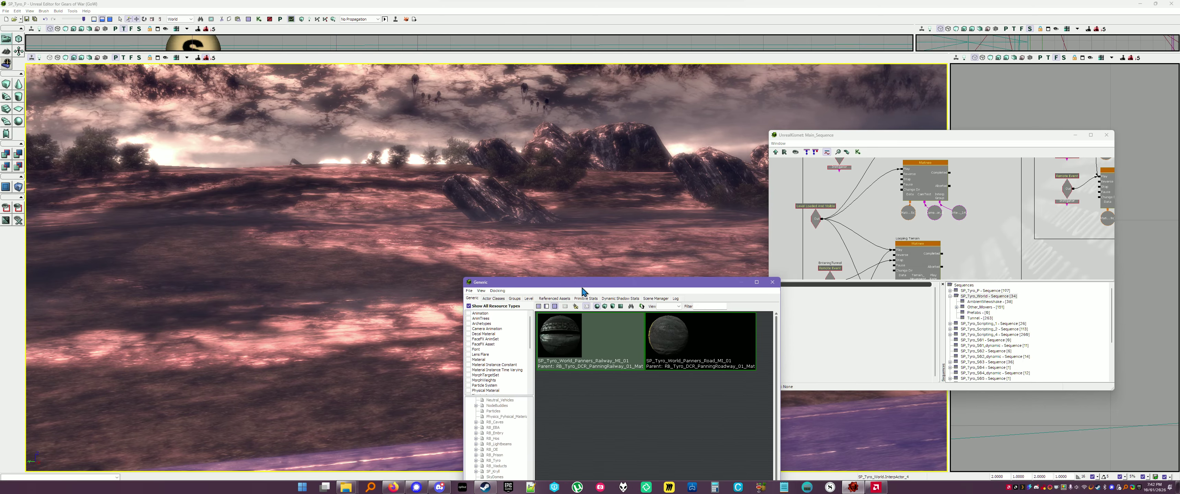
pyautogui.click(773, 282)
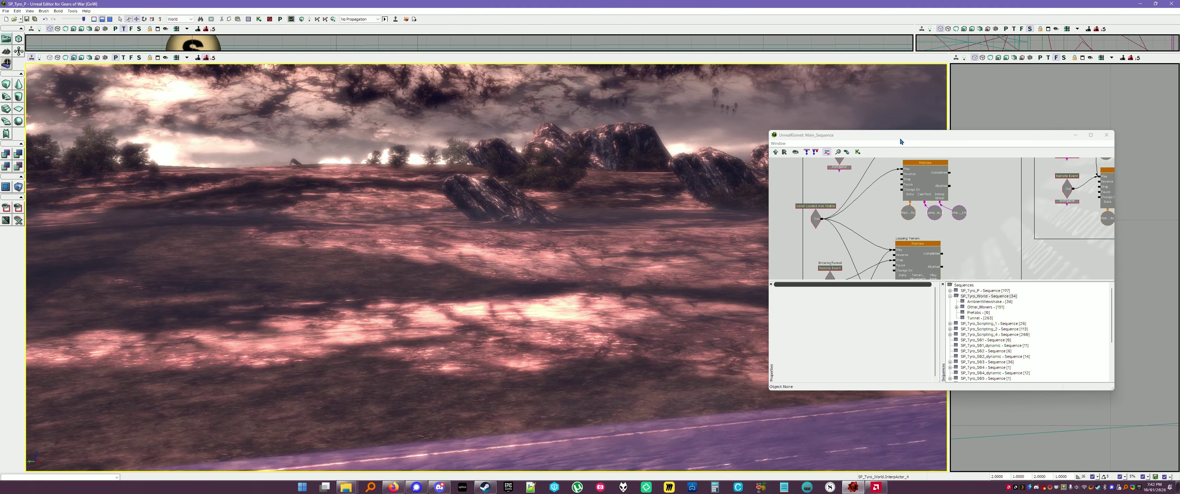
# Make the Kismet window taller and bring the start of the Panning World group into view
pyautogui.moveTo(900, 136); pyautogui.dragTo(941, 214)
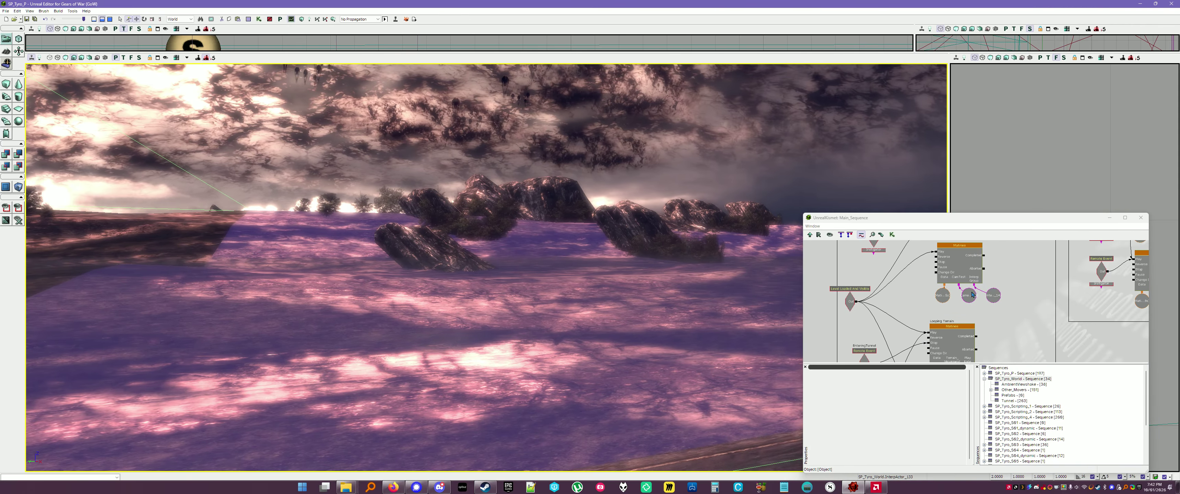
pyautogui.moveTo(1002, 281); pyautogui.dragTo(1018, 254)
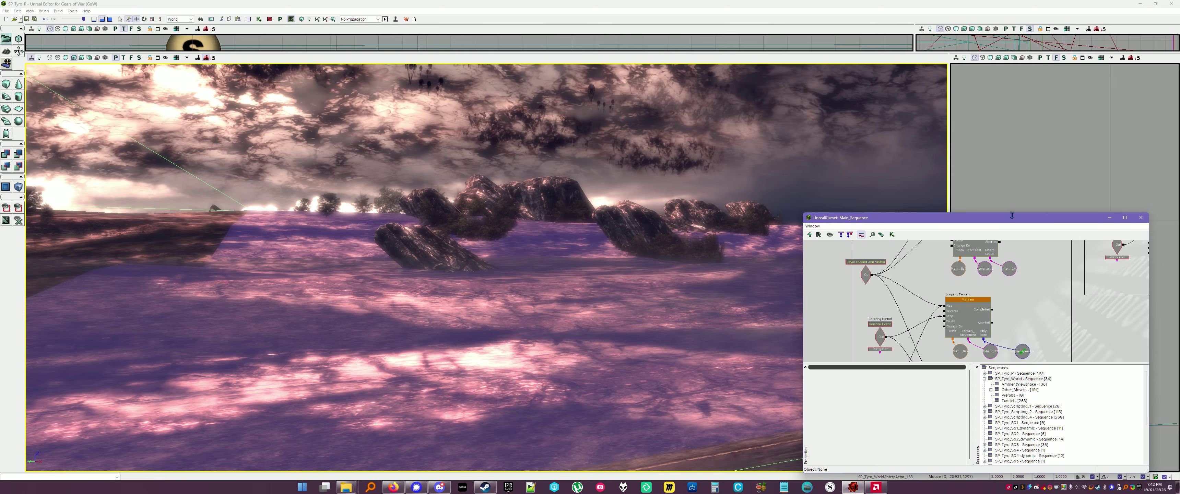
pyautogui.moveTo(1012, 214); pyautogui.dragTo(1012, 87)
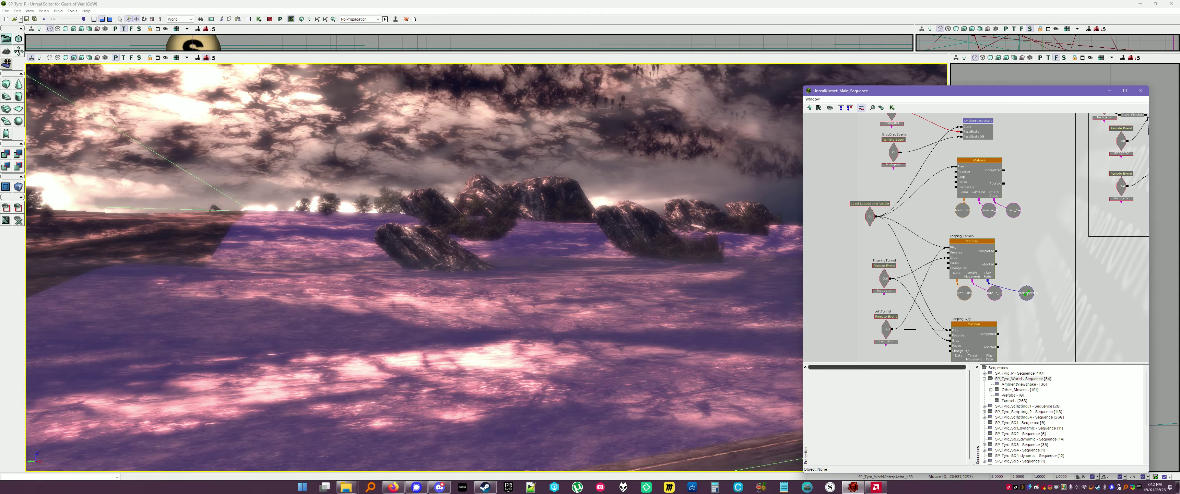
pyautogui.moveTo(1033, 177); pyautogui.dragTo(1020, 211)
pyautogui.scroll(-1, 1019, 211)
pyautogui.scroll(2, 1020, 211)
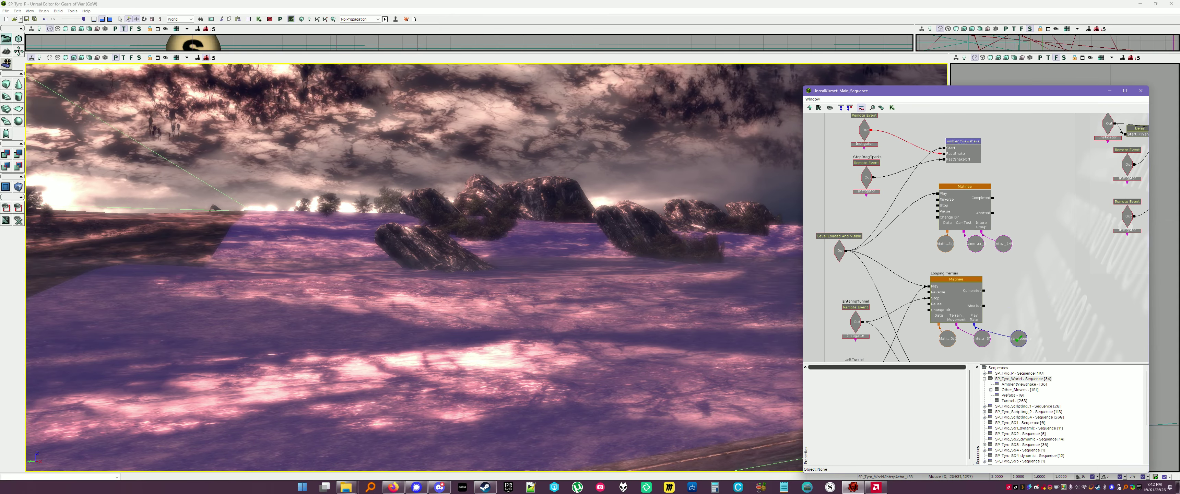
pyautogui.moveTo(910, 130); pyautogui.dragTo(948, 182)
pyautogui.scroll(3, 948, 182)
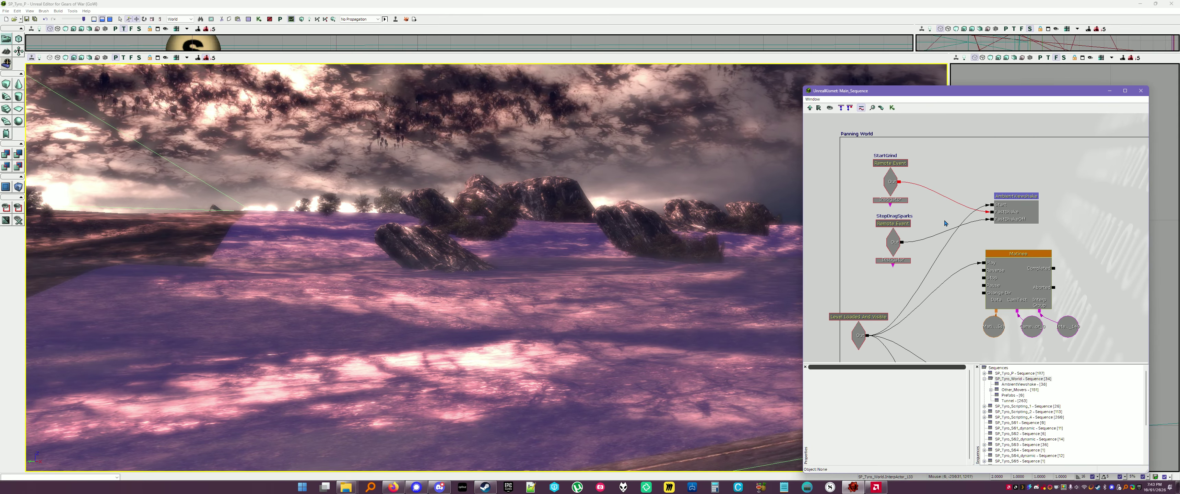
# Open the Matinee above Looping Terrain in the Panning World group, scrub its timeline to preview the motion, and close it
pyautogui.click(1013, 213)
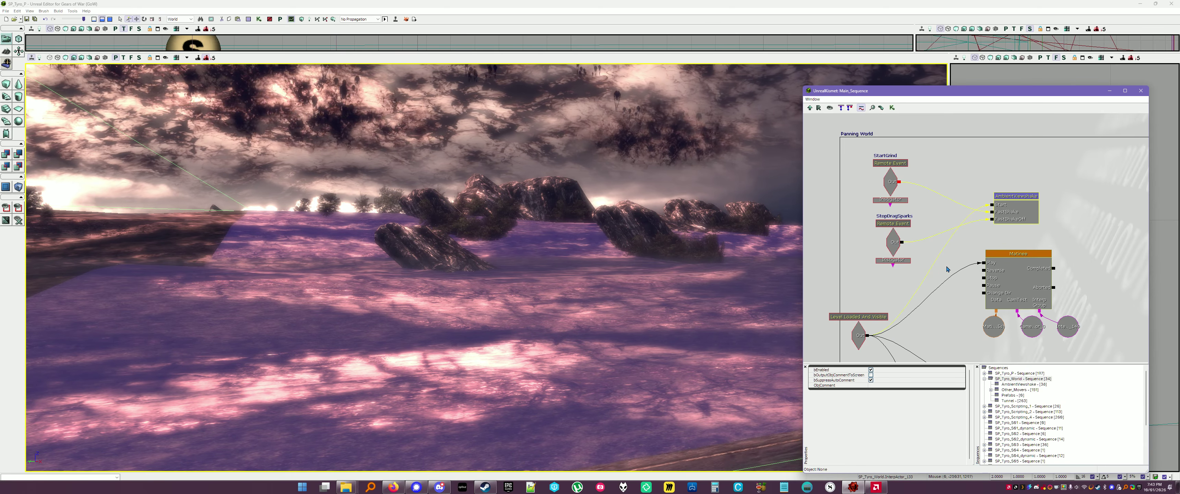
pyautogui.moveTo(1012, 296); pyautogui.dragTo(1016, 232)
pyautogui.click(1018, 229)
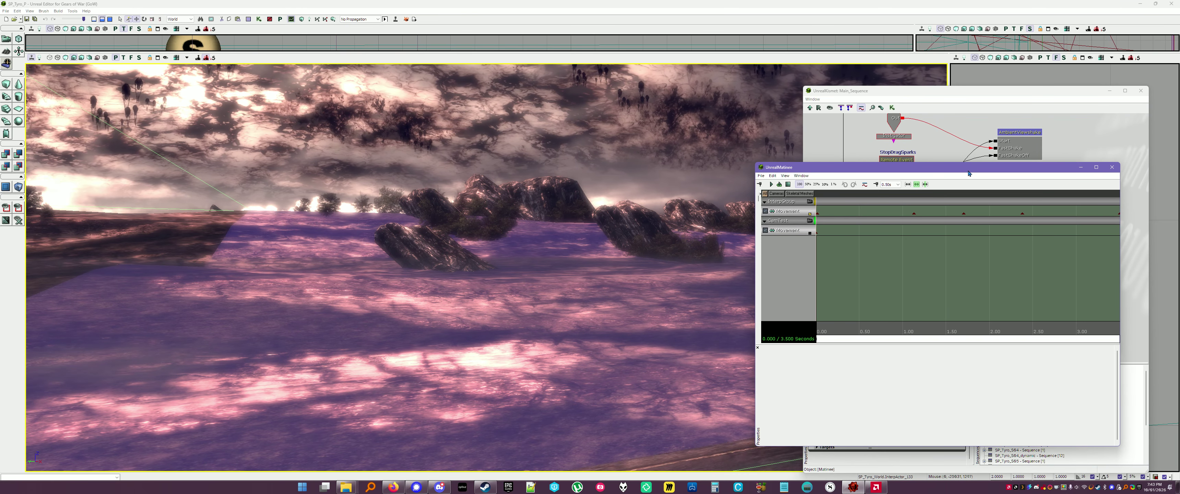
pyautogui.moveTo(969, 173); pyautogui.dragTo(745, 182)
pyautogui.click(722, 341)
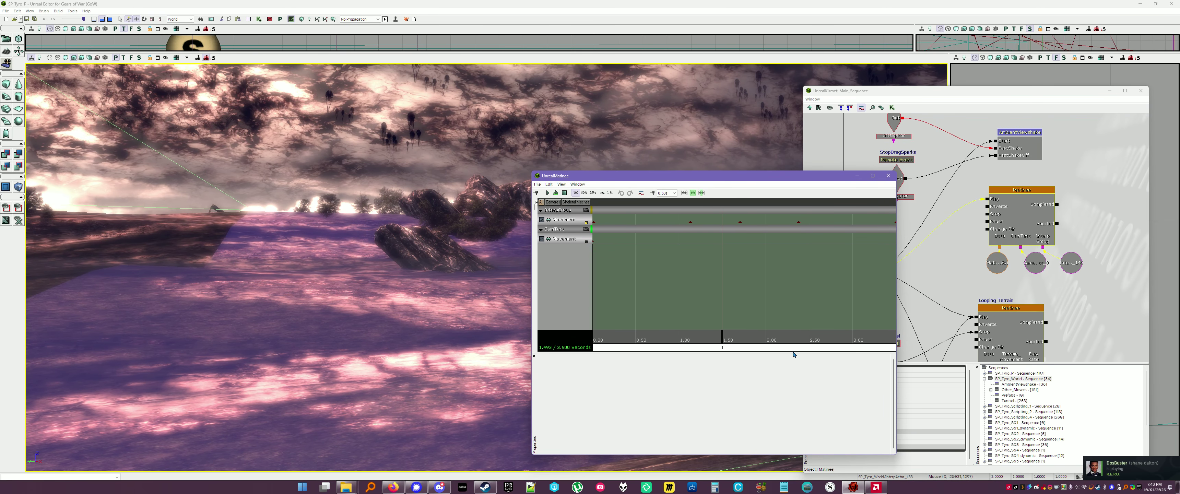
pyautogui.moveTo(661, 347); pyautogui.dragTo(702, 347)
pyautogui.moveTo(515, 151); pyautogui.dragTo(821, 260, button='right')
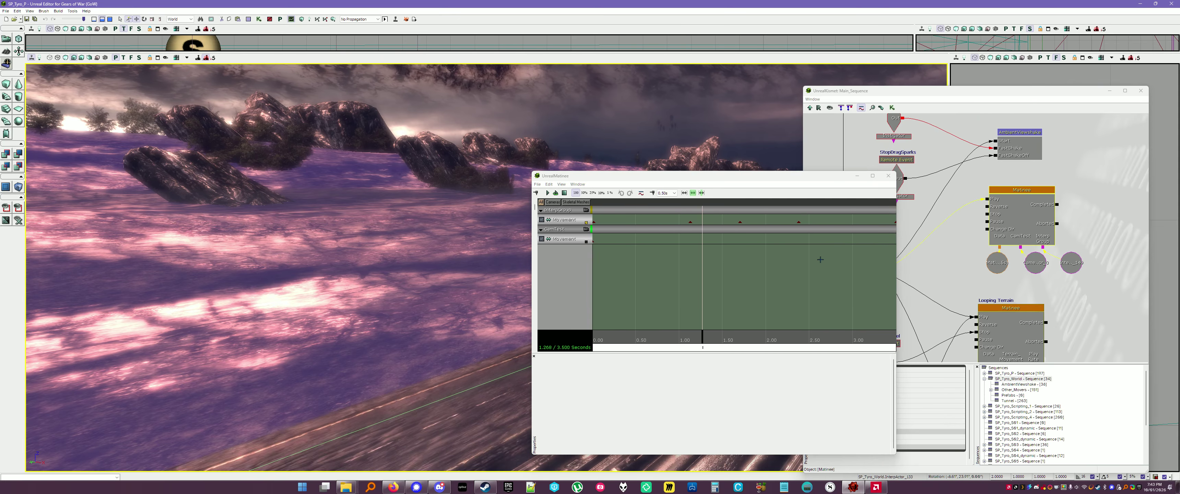
pyautogui.click(889, 178)
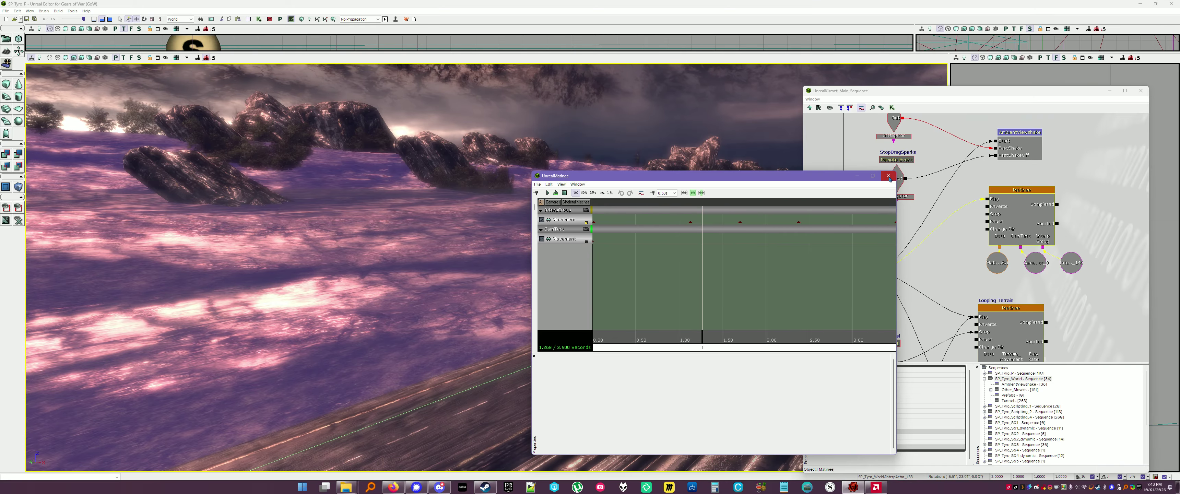
# Open the Looping Terrain Matinee, select its terrain movement group and scrub the timeline to preview the terrain moving past the train
pyautogui.moveTo(944, 290); pyautogui.dragTo(934, 261)
pyautogui.moveTo(972, 315); pyautogui.dragTo(967, 285)
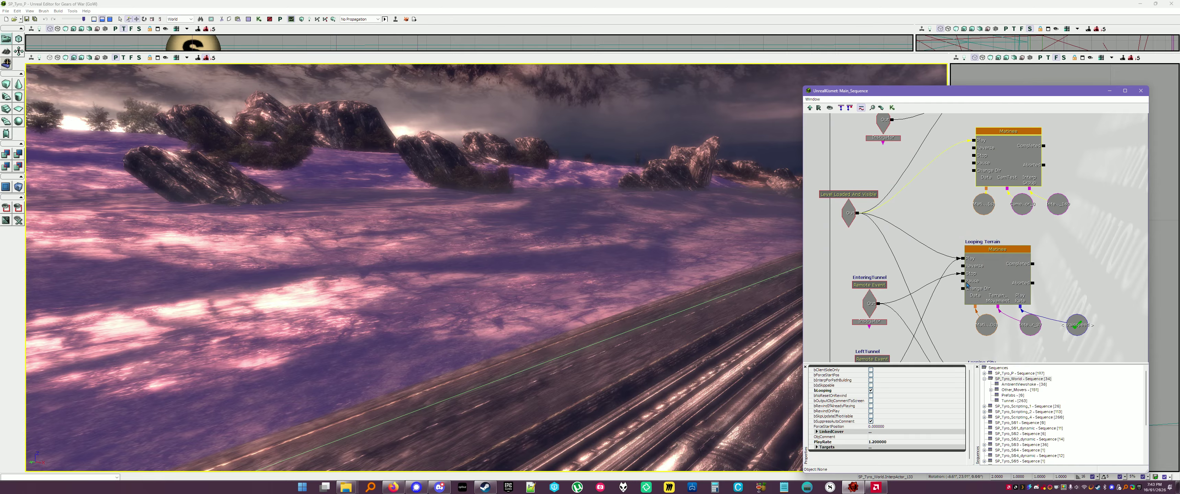
pyautogui.doubleClick(1005, 261)
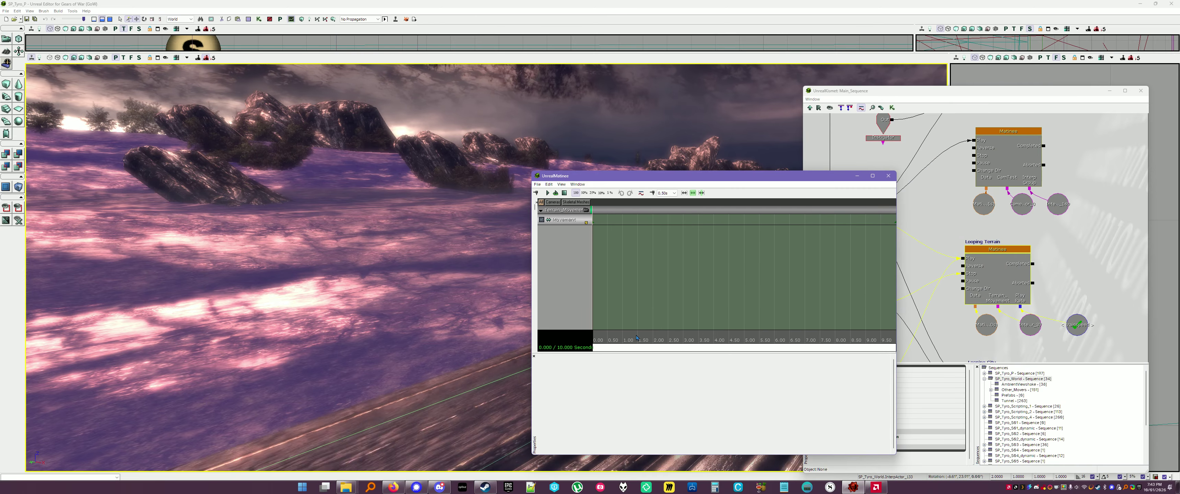
pyautogui.click(562, 210)
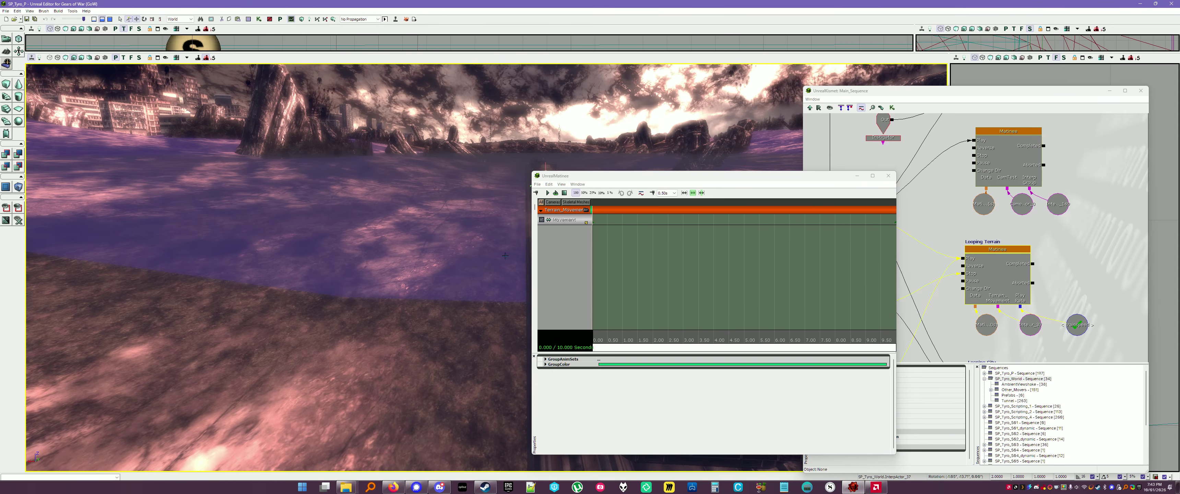
pyautogui.moveTo(605, 342); pyautogui.dragTo(636, 344)
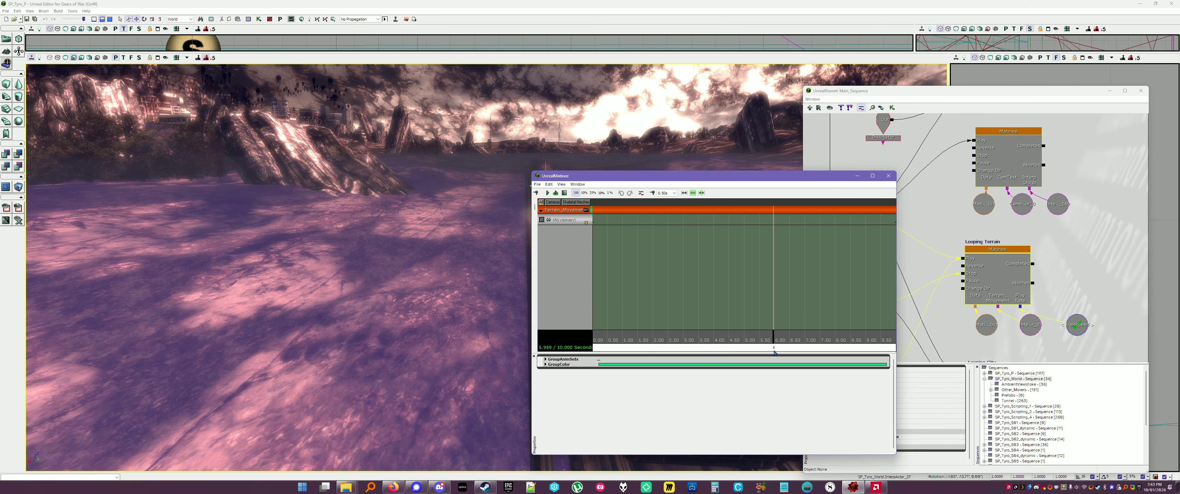
pyautogui.moveTo(438, 312); pyautogui.dragTo(474, 308, button='right')
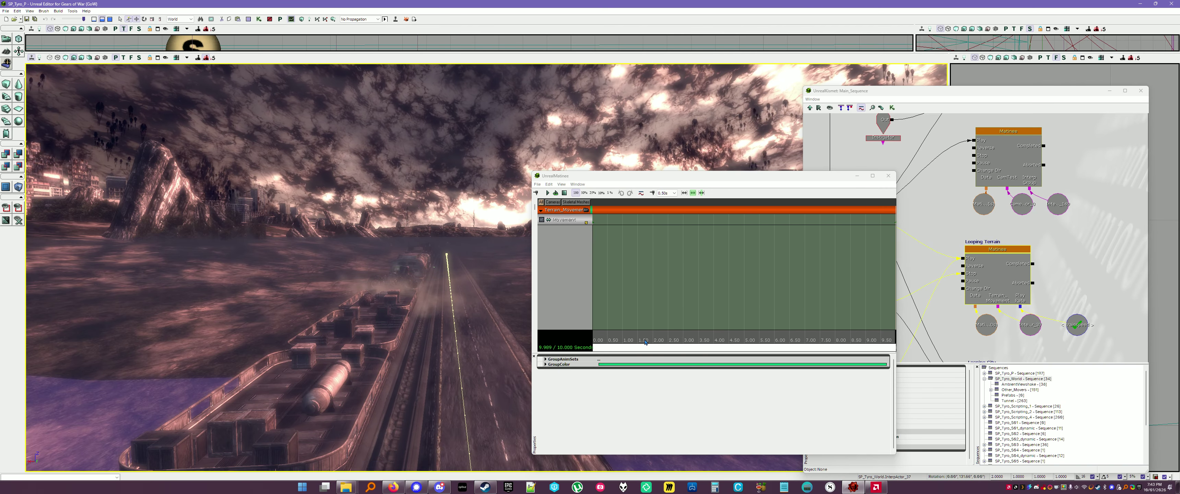
# Scrub the Looping Terrain timeline again to compare the terrain at its start and end, and close the Matinee
pyautogui.moveTo(645, 342); pyautogui.dragTo(604, 339)
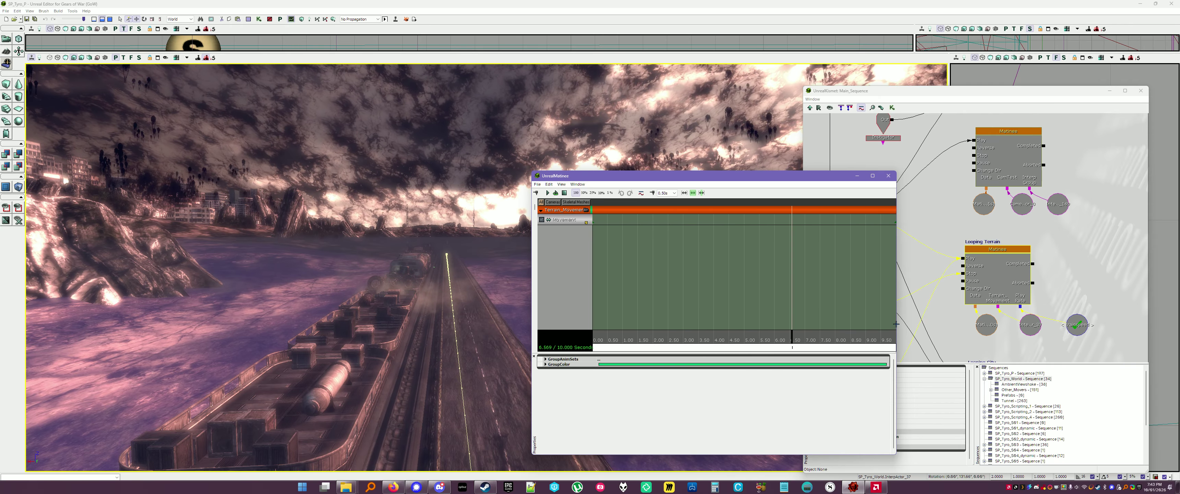
pyautogui.click(402, 254)
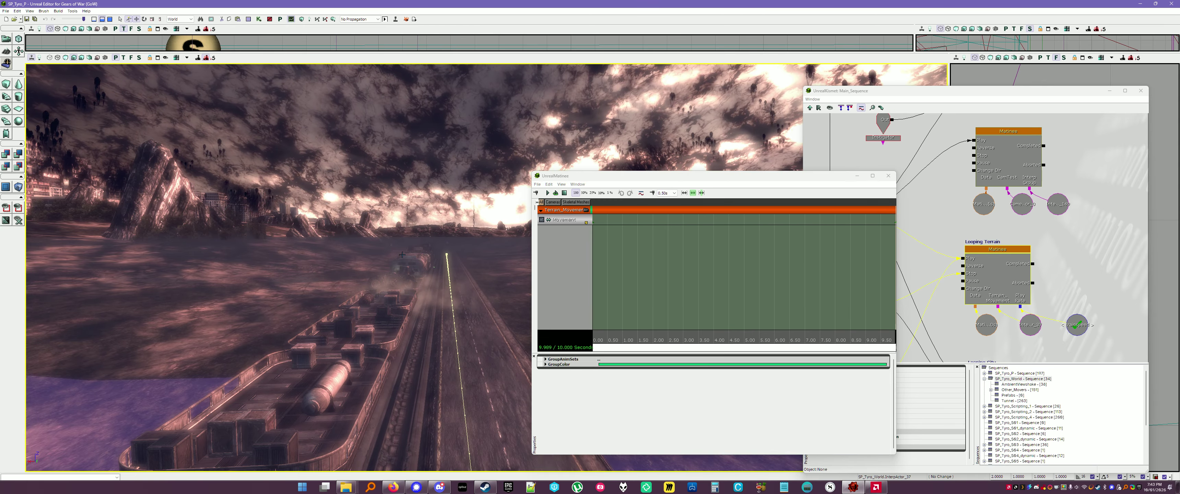
pyautogui.click(774, 340)
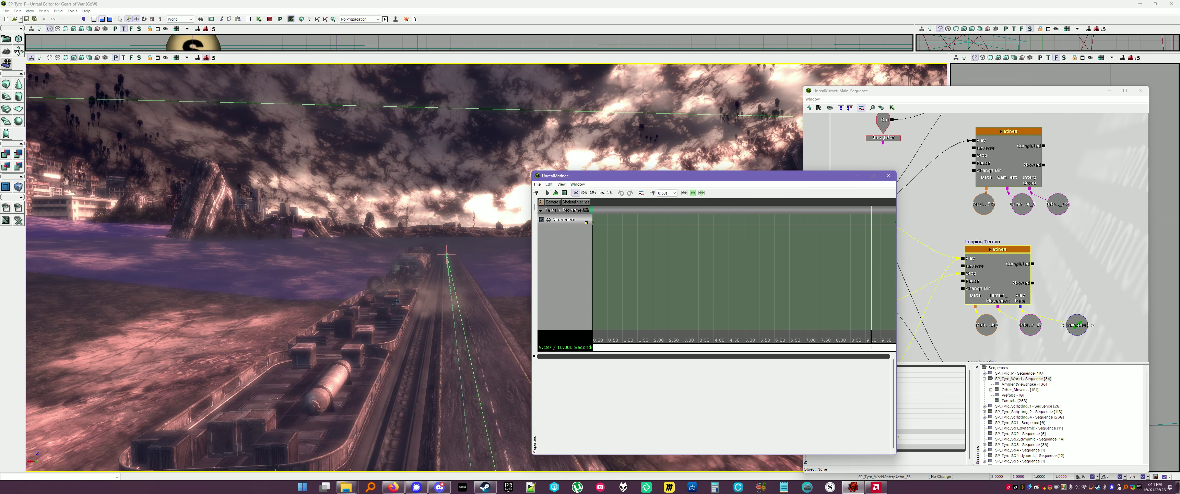
pyautogui.moveTo(482, 295); pyautogui.dragTo(482, 296, button='right')
pyautogui.click(888, 176)
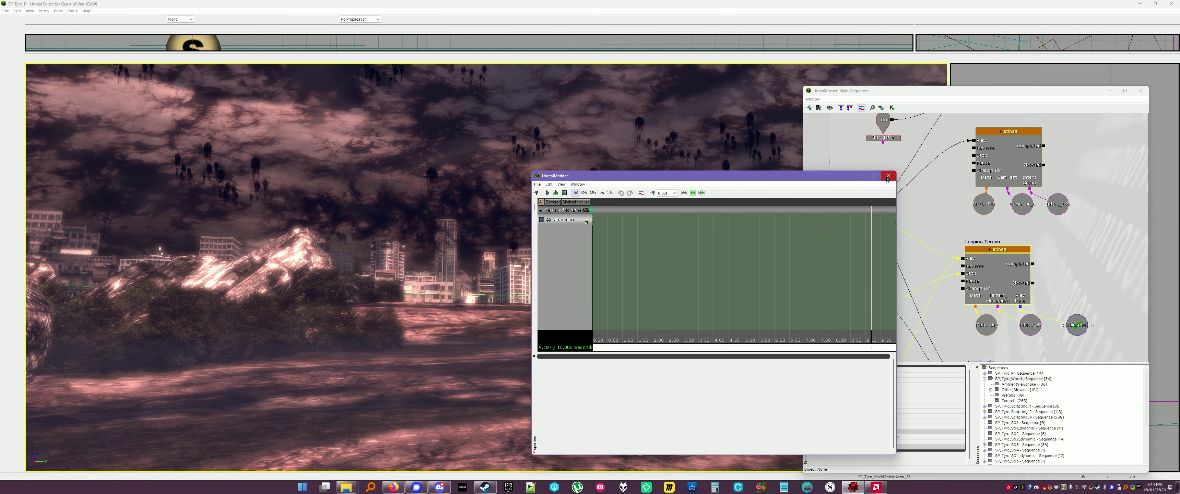
# Open the Looping City Matinee and scrub its timeline to preview the city skyline moving behind the terrain
pyautogui.moveTo(932, 296); pyautogui.dragTo(956, 251)
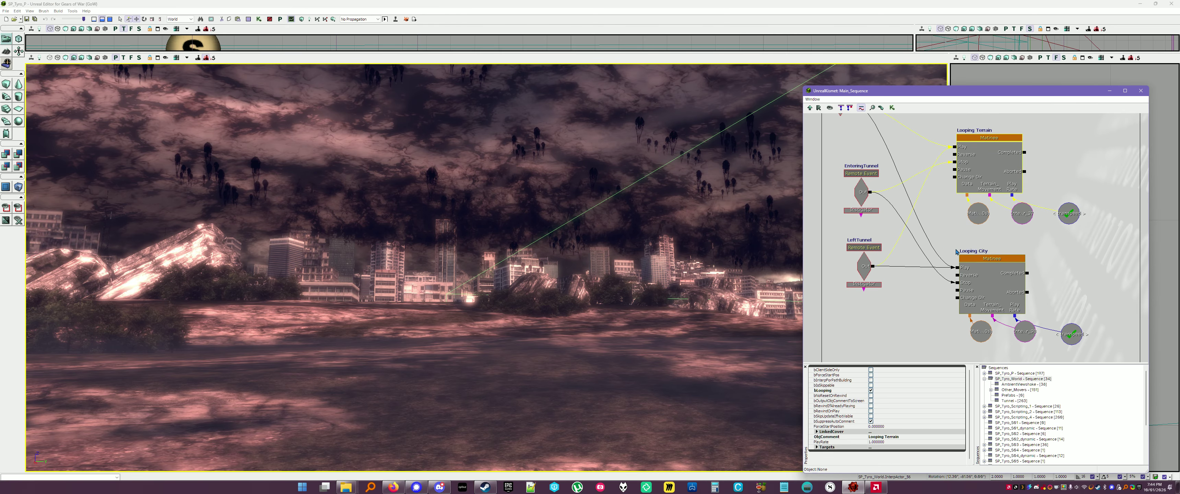
pyautogui.doubleClick(998, 279)
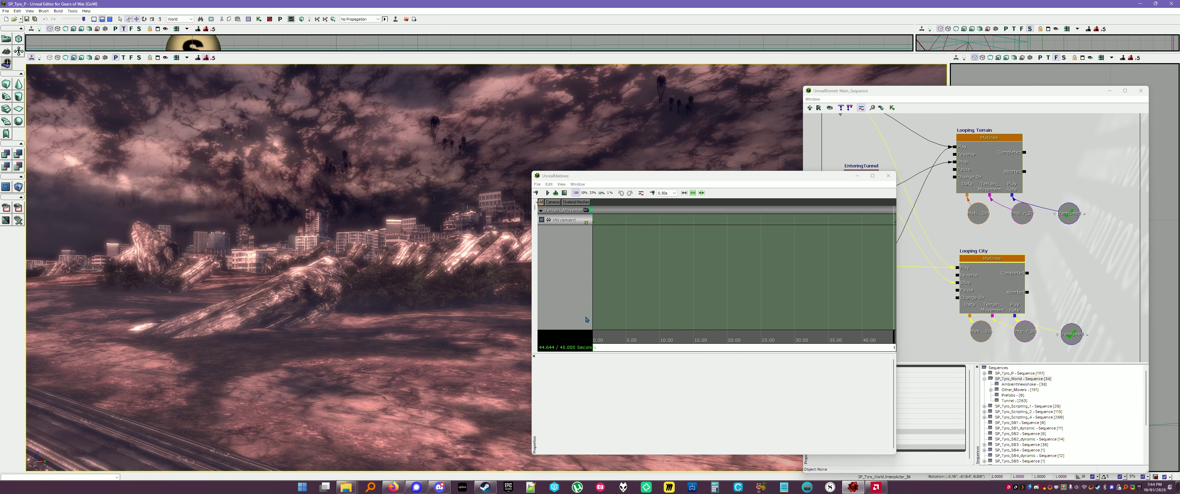
pyautogui.moveTo(658, 176); pyautogui.dragTo(889, 145)
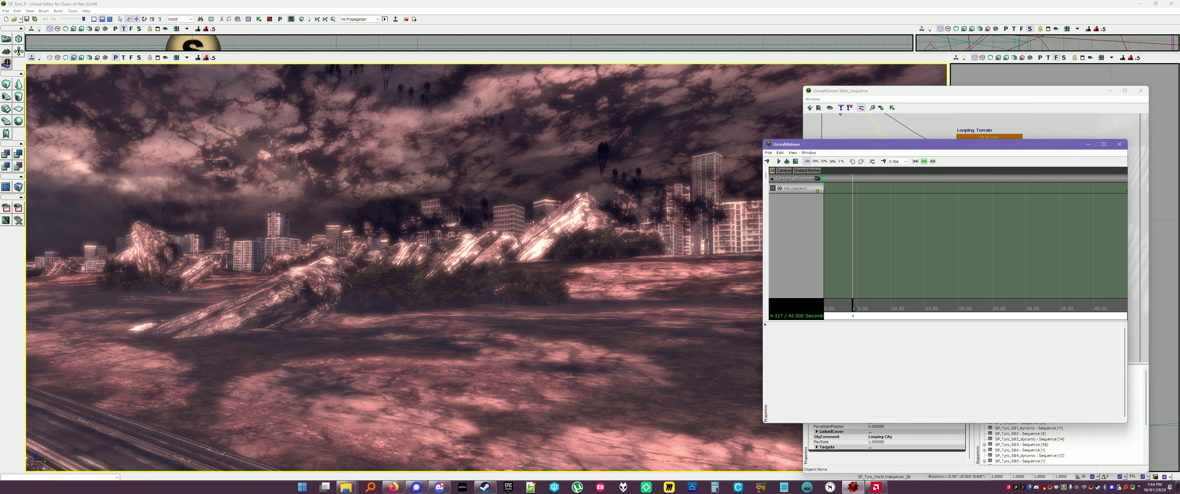
pyautogui.moveTo(854, 308); pyautogui.dragTo(995, 321)
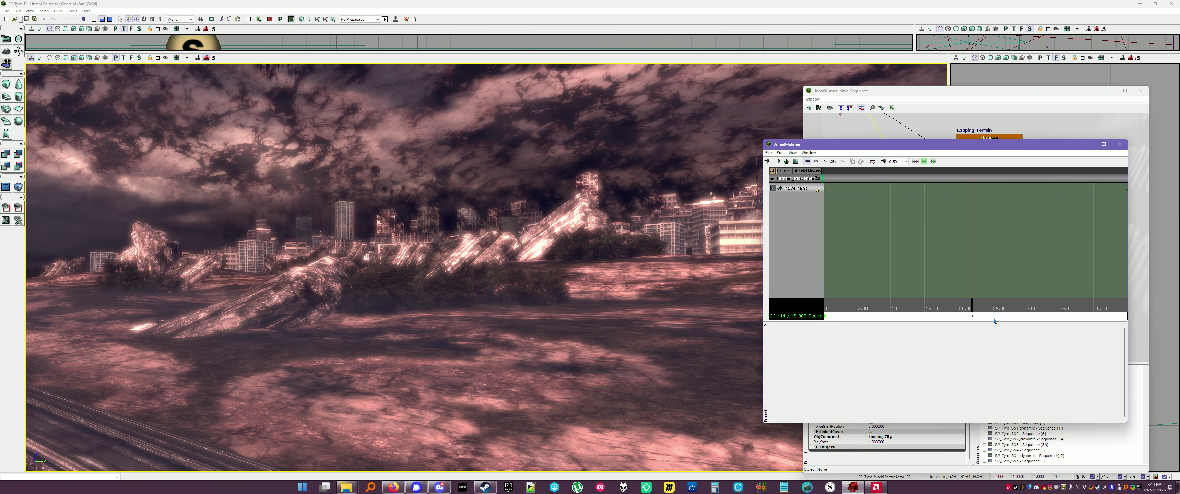
# Bring the unnamed Matinee above Looping Terrain into view in Kismet, and scrub the Looping City timeline to about 23 seconds
pyautogui.moveTo(998, 151); pyautogui.dragTo(938, 237)
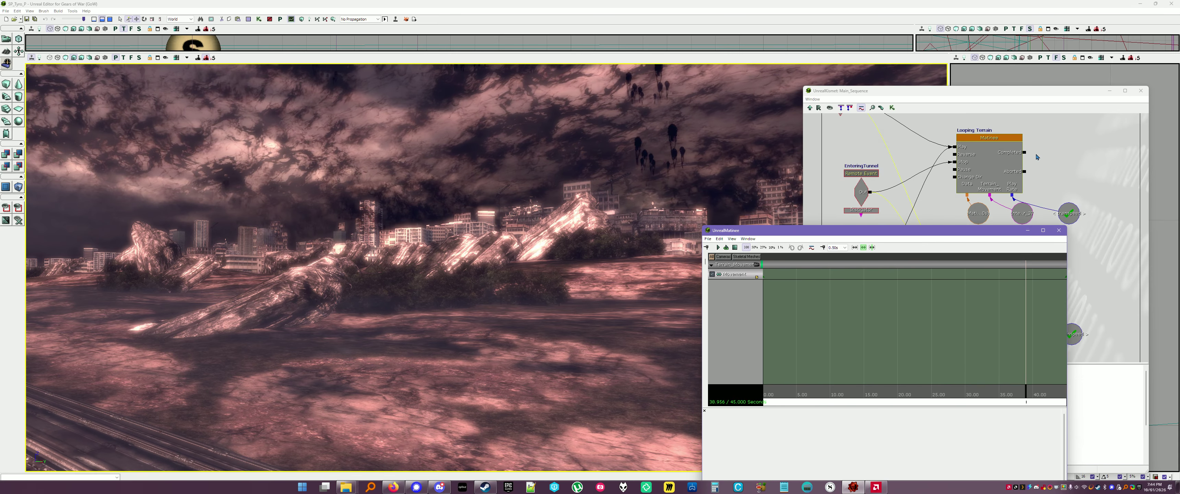
pyautogui.moveTo(1036, 156); pyautogui.dragTo(1018, 255)
pyautogui.moveTo(1032, 120); pyautogui.dragTo(1030, 161)
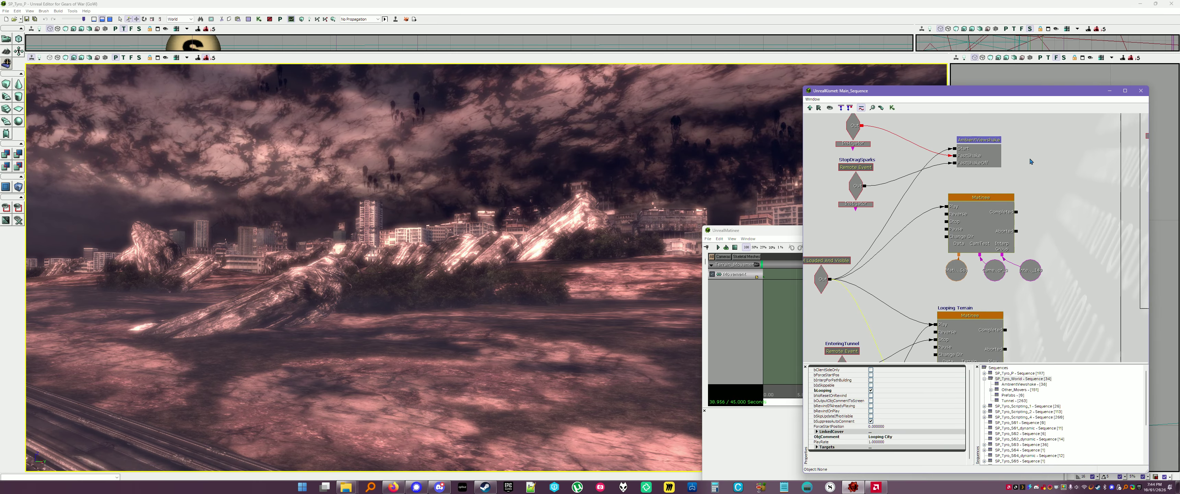
pyautogui.moveTo(770, 235); pyautogui.dragTo(787, 207)
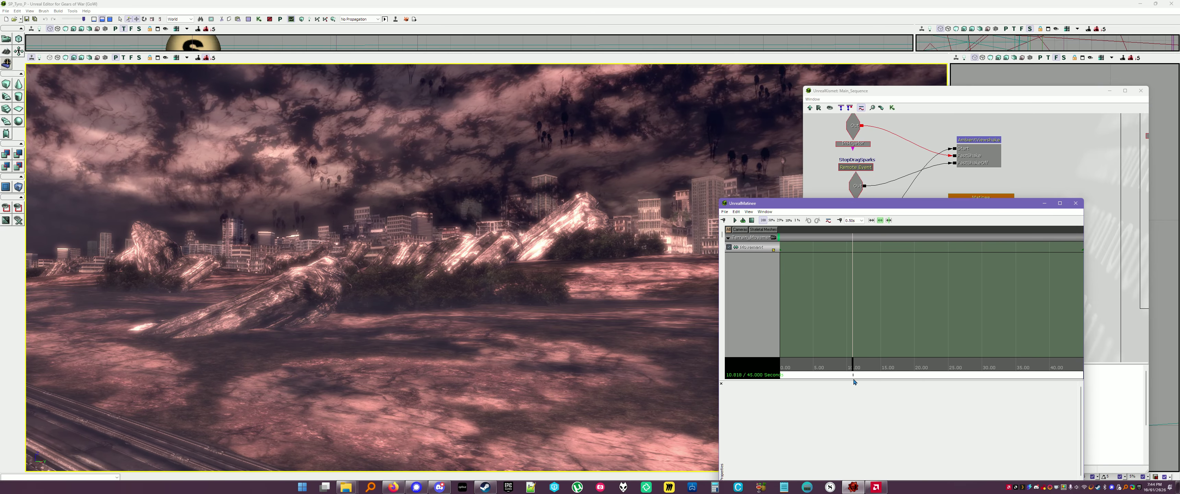
pyautogui.moveTo(906, 381); pyautogui.dragTo(944, 379)
# Face the city skyline and inspect the properties of the flying creatures' emitter and the sky mesh
pyautogui.moveTo(458, 275); pyautogui.dragTo(627, 275, button='right')
pyautogui.moveTo(616, 355)
pyautogui.mouseDown(button='right')
pyautogui.moveTo(660, 339)
pyautogui.moveTo(616, 338)
pyautogui.mouseUp(button='right')
pyautogui.press('F4')
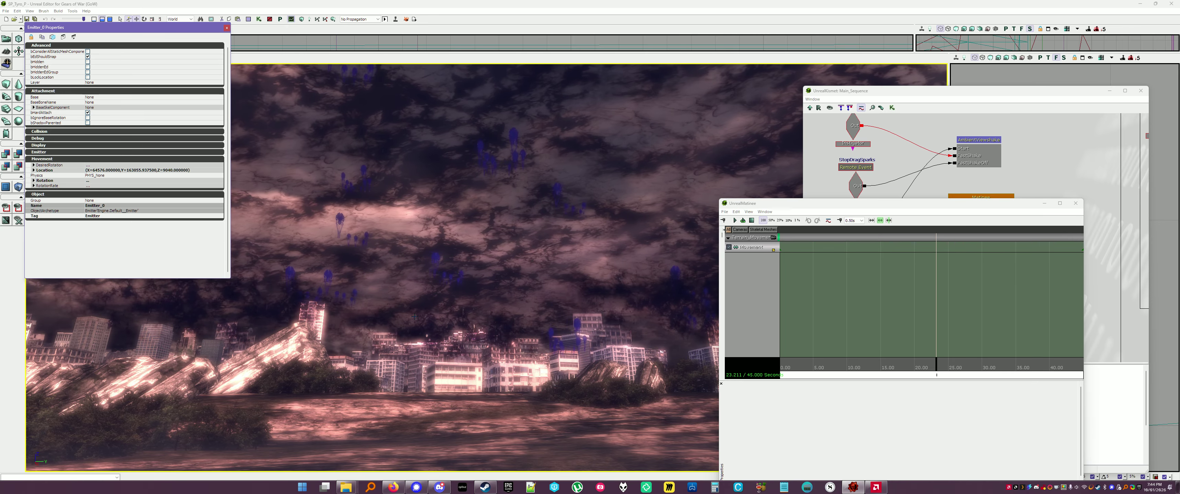
pyautogui.click(478, 339)
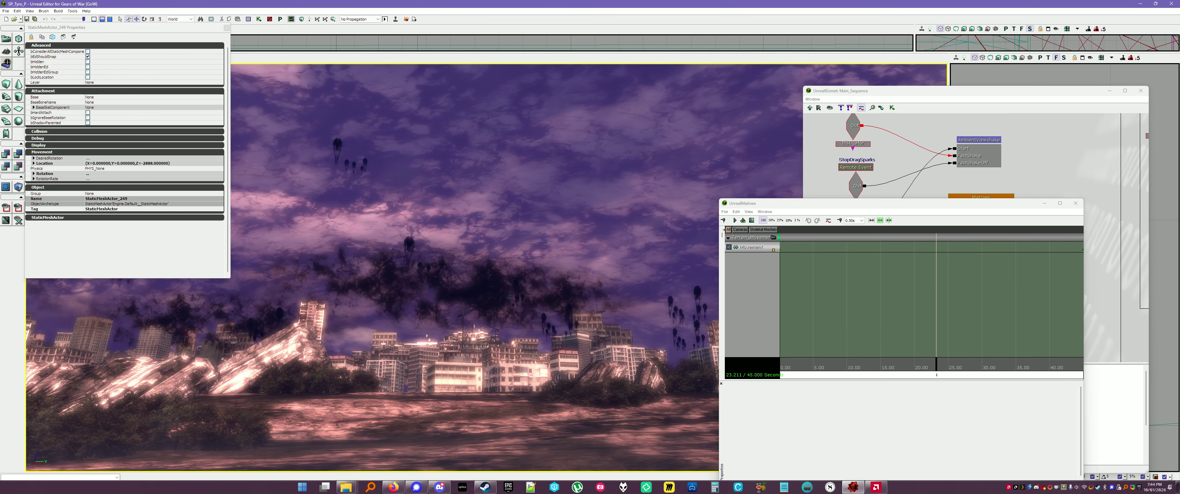
pyautogui.moveTo(462, 295); pyautogui.dragTo(372, 291)
pyautogui.click(309, 272)
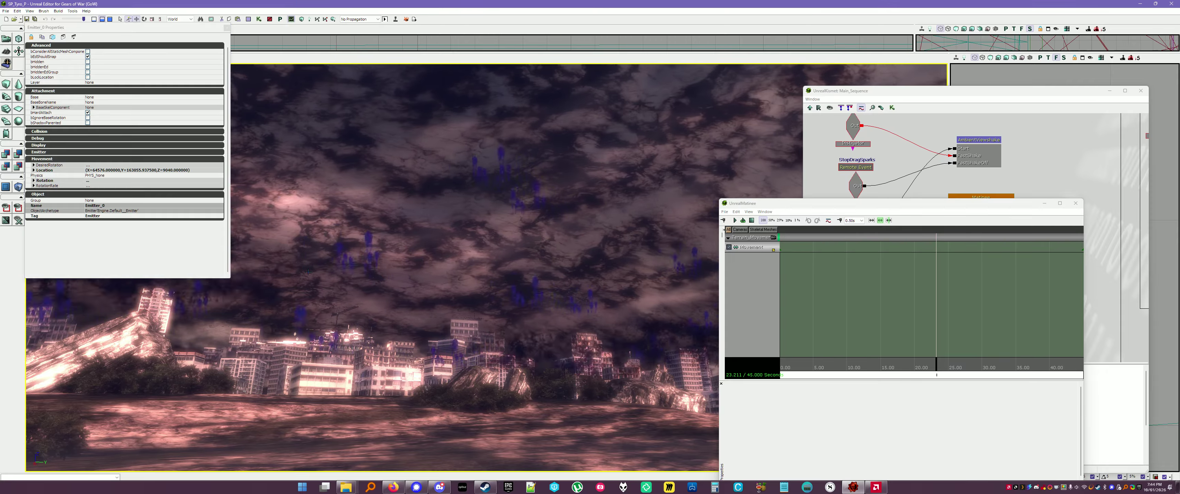
pyautogui.moveTo(502, 294); pyautogui.dragTo(448, 305, button='right')
# Close the Matinee, Kismet and emitter properties windows, and view the train cars up close
pyautogui.click(1075, 203)
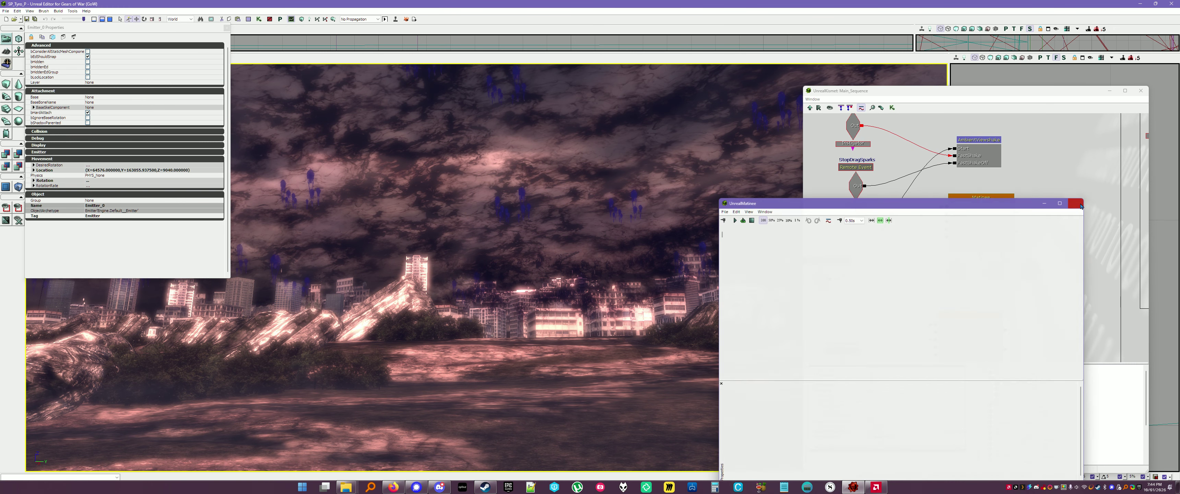
pyautogui.click(1141, 90)
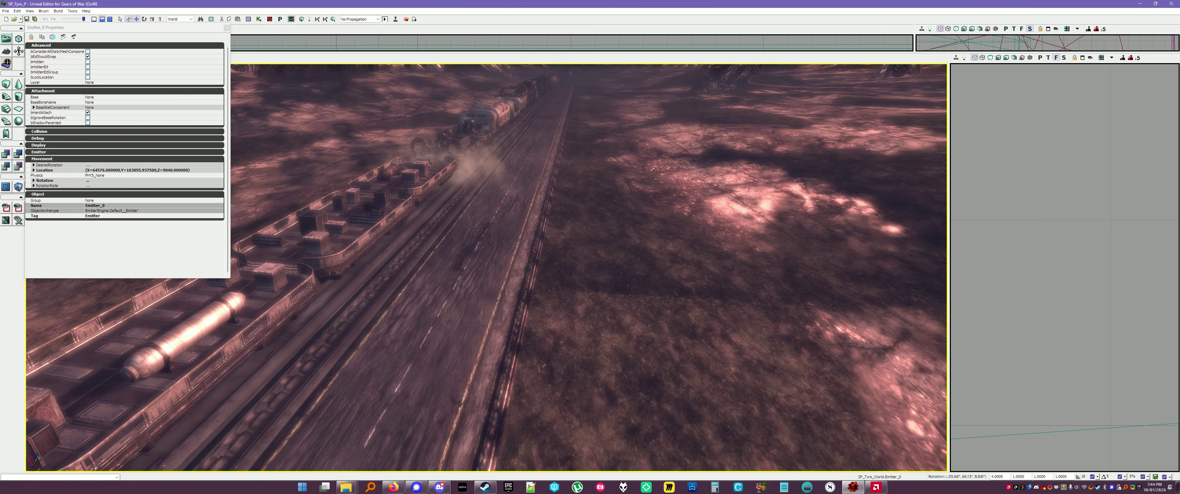
pyautogui.moveTo(486, 267); pyautogui.dragTo(741, 281, button='right')
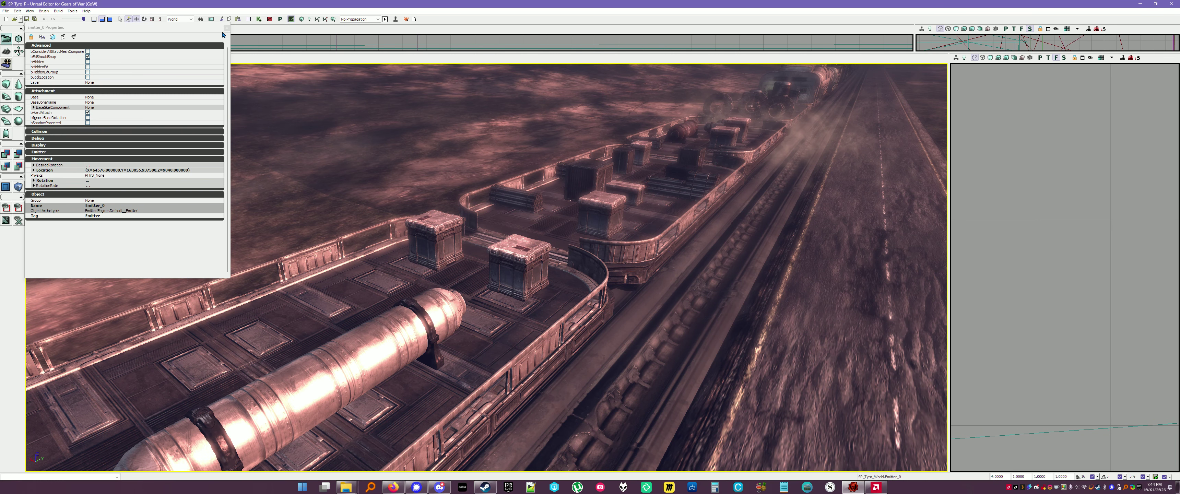
pyautogui.click(226, 27)
# Reopen Kismet and bring the Fade Shadow of Detached Cars group into view
pyautogui.click(259, 18)
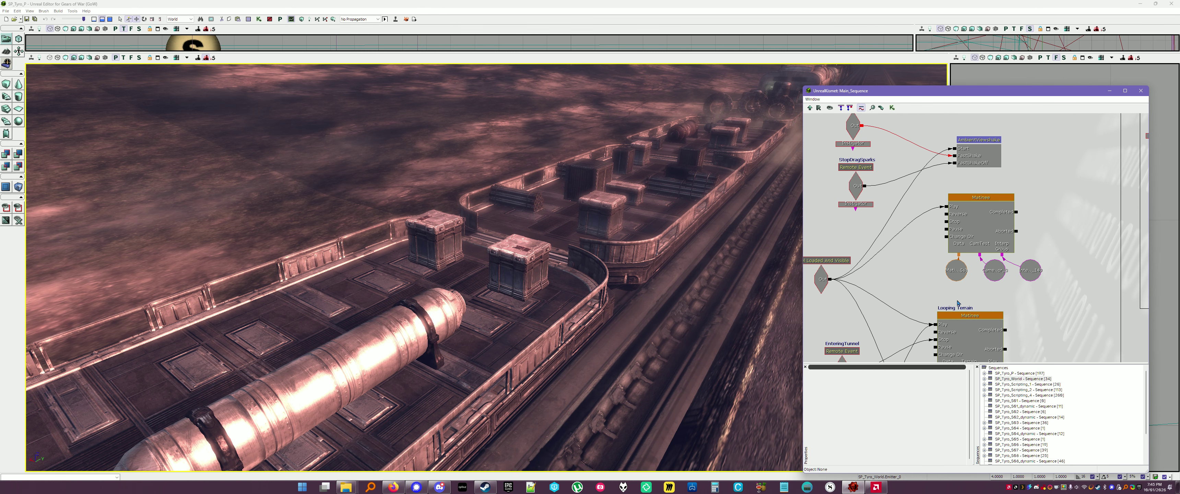
pyautogui.moveTo(957, 303); pyautogui.dragTo(986, 272)
pyautogui.scroll(-6, 988, 268)
pyautogui.scroll(3, 992, 252)
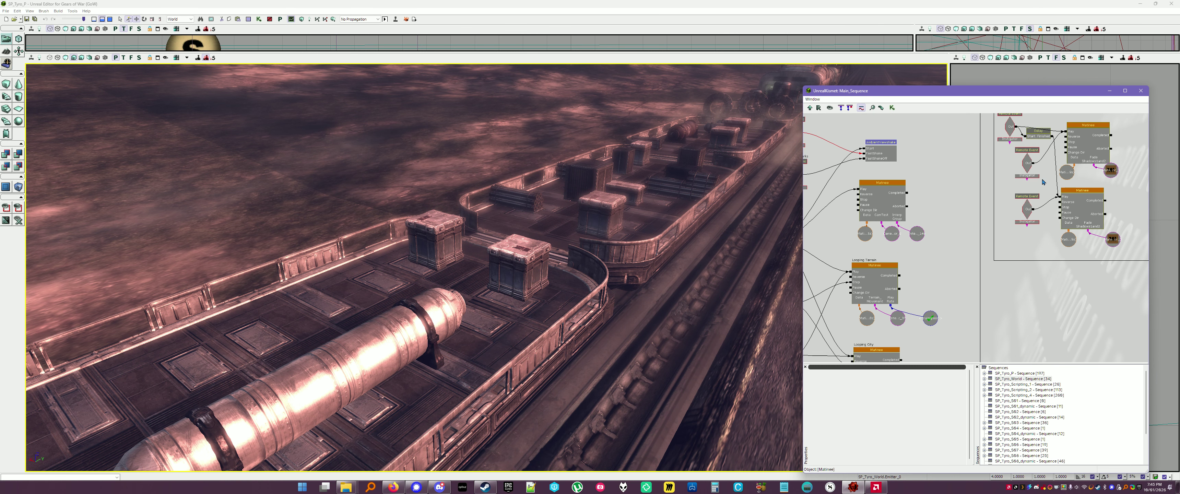
pyautogui.moveTo(1076, 115); pyautogui.dragTo(1031, 231)
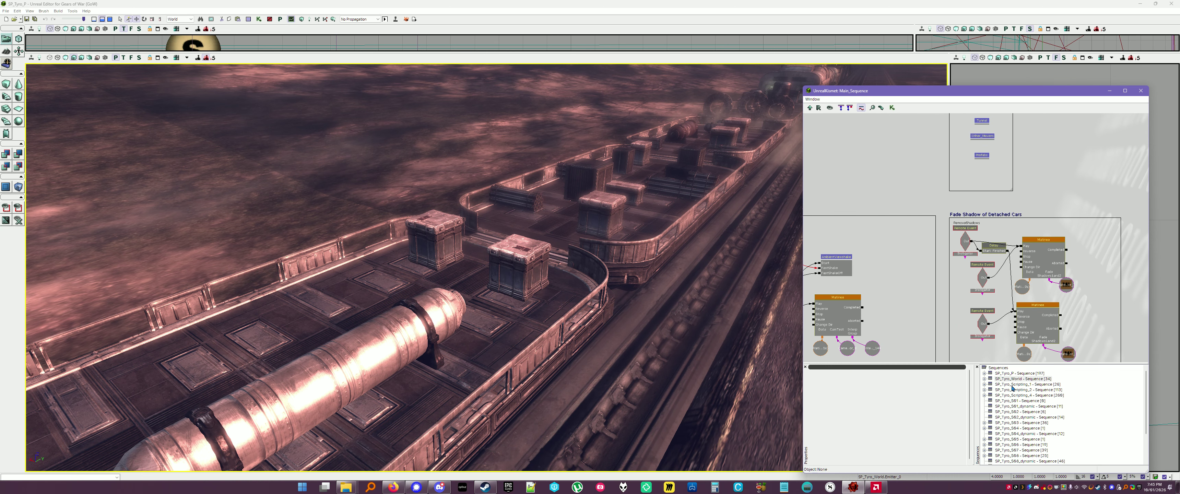
# Open the SP_Tyro_P sequence, view the train from the side, and bring the Set Physics node near End Game into view
pyautogui.click(1012, 375)
pyautogui.scroll(-8, 896, 294)
pyautogui.moveTo(943, 320); pyautogui.dragTo(906, 185)
pyautogui.scroll(4, 896, 294)
pyautogui.moveTo(678, 247); pyautogui.dragTo(642, 259, button='right')
pyautogui.moveTo(642, 259)
pyautogui.mouseDown()
pyautogui.moveTo(639, 293)
pyautogui.moveTo(644, 250)
pyautogui.mouseUp()
pyautogui.moveTo(1044, 313); pyautogui.dragTo(860, 222)
pyautogui.scroll(6, 1006, 271)
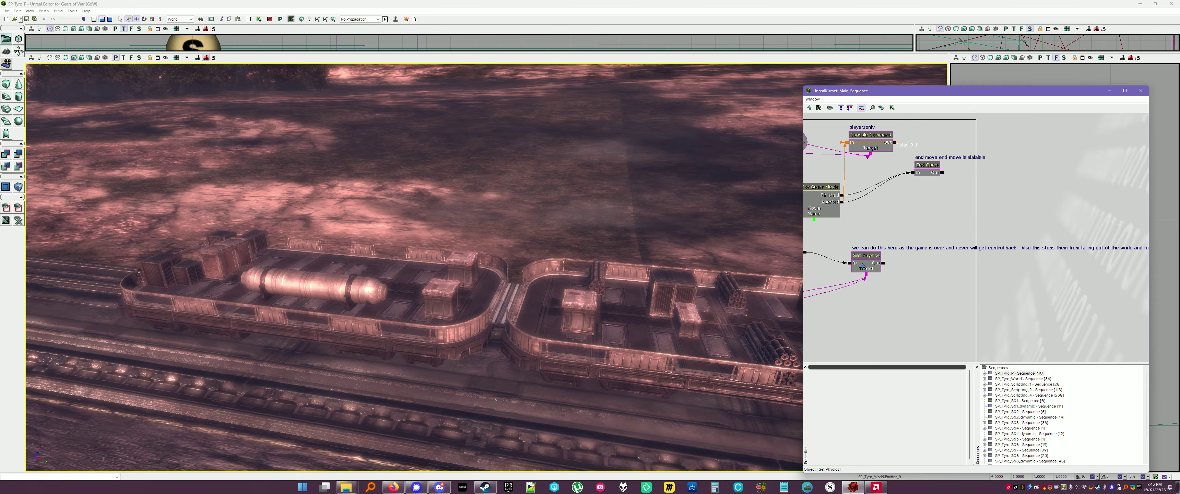
# Read the full developer comment above the Set Physics node
pyautogui.moveTo(971, 264); pyautogui.dragTo(1103, 249)
pyautogui.moveTo(1114, 293); pyautogui.dragTo(1067, 291)
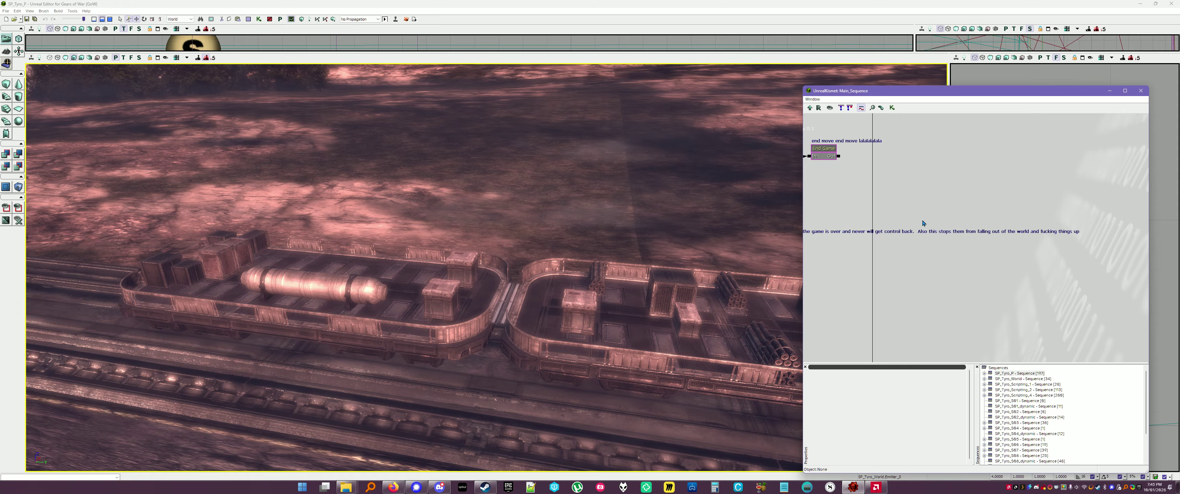
pyautogui.scroll(-3, 939, 216)
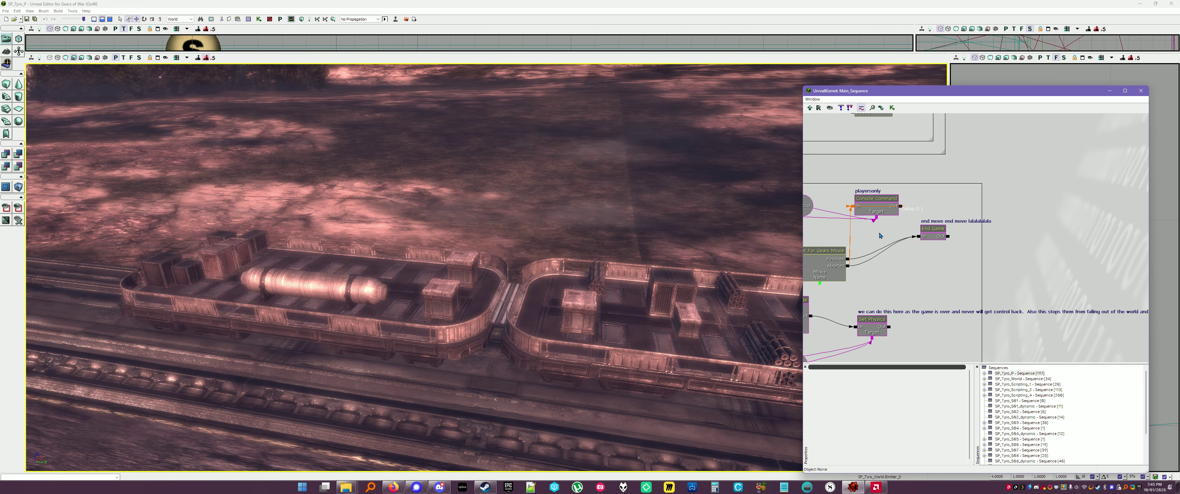
# Examine the Checkpoints_Scripting_1 group and its connections in the SP_Tyro_P sequence
pyautogui.scroll(-8, 906, 229)
pyautogui.scroll(3, 906, 228)
pyautogui.moveTo(906, 229); pyautogui.dragTo(416, 223)
pyautogui.moveTo(860, 198); pyautogui.dragTo(932, 287)
pyautogui.moveTo(976, 164); pyautogui.dragTo(983, 252)
pyautogui.scroll(2, 984, 254)
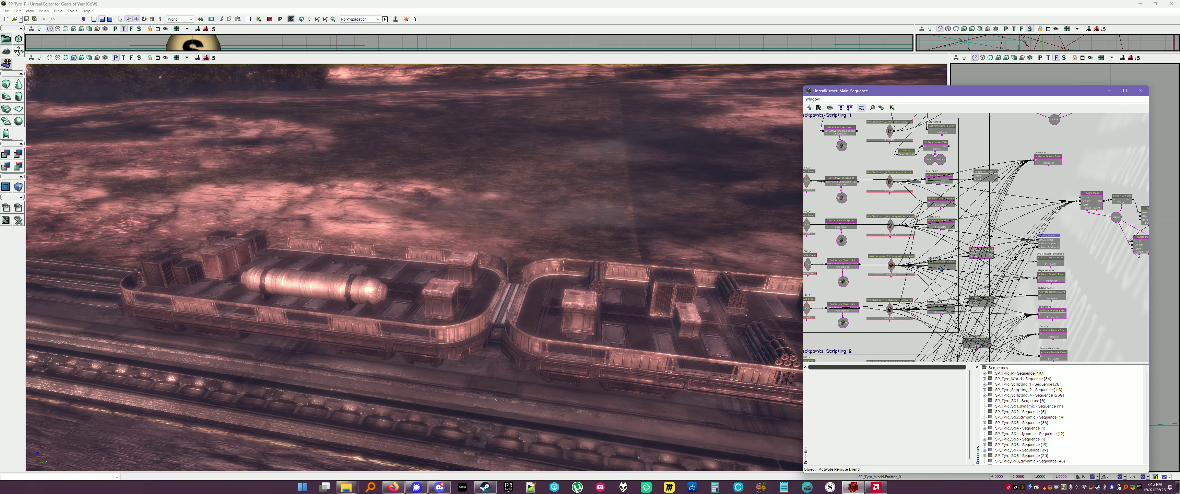
pyautogui.scroll(4, 941, 269)
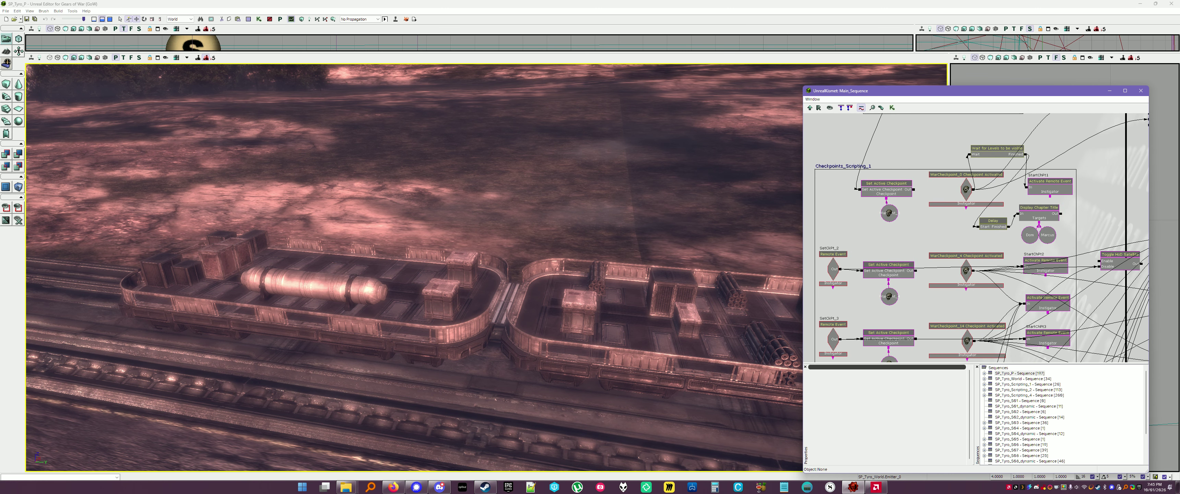
pyautogui.moveTo(937, 270); pyautogui.dragTo(935, 244)
# Bring the Streaming Control group of the SP_Tyro_P sequence into view to examine its level streaming nodes
pyautogui.scroll(-5, 928, 208)
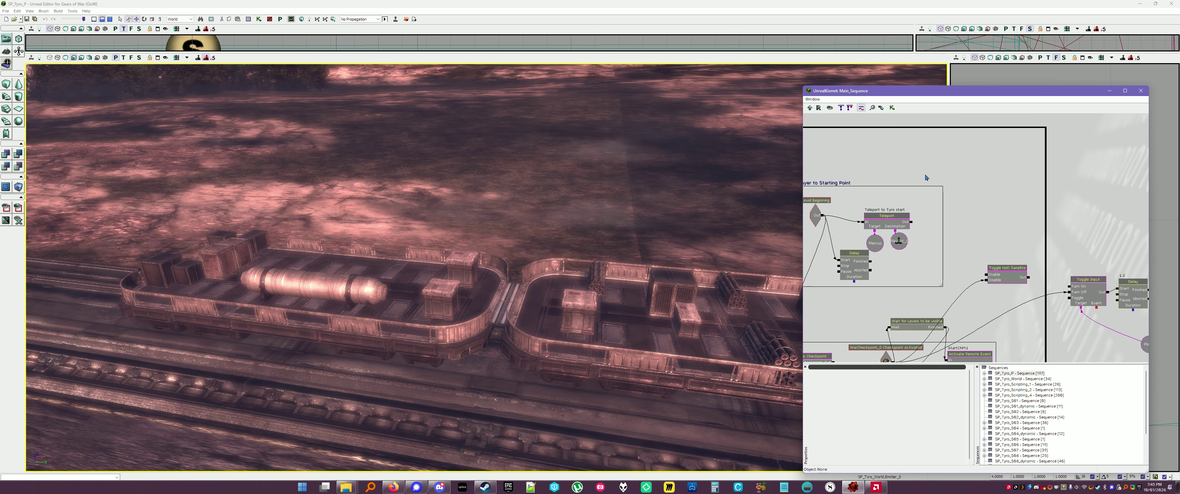
pyautogui.moveTo(1113, 330); pyautogui.dragTo(833, 237)
pyautogui.scroll(2, 1055, 188)
pyautogui.scroll(2, 1056, 188)
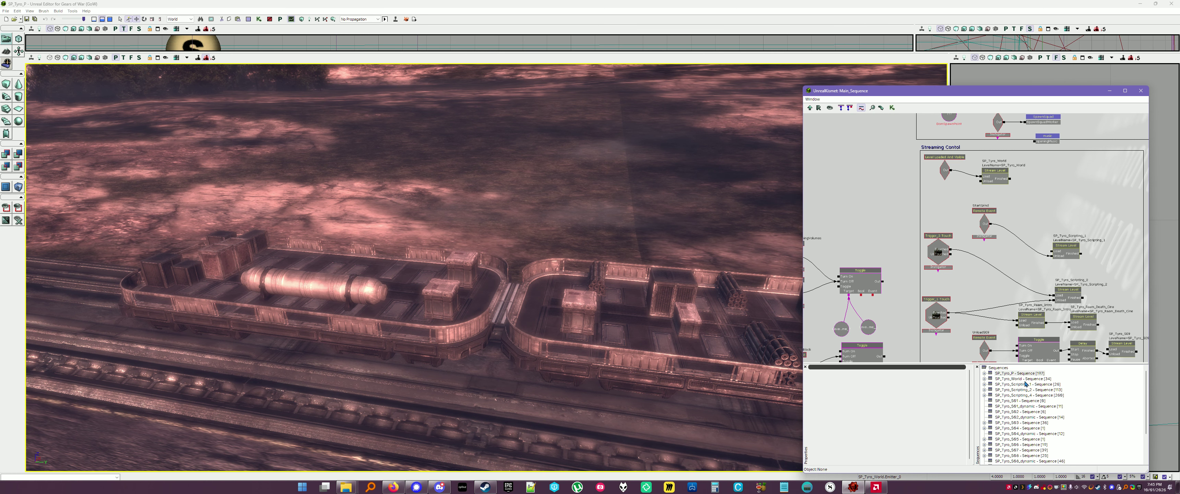